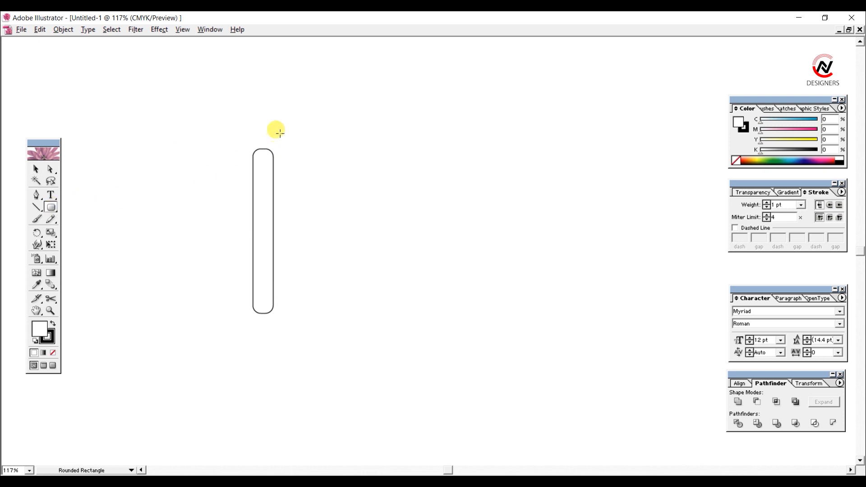
Step: Draw a wider, taller rounded rectangle bar just right of the existing one and shift it slightly upward
{"action": "left_click_drag", "start_coordinate": [289, 129], "coordinate": [319, 400]}
{"action": "left_click", "coordinate": [37, 169]}
{"action": "left_click_drag", "start_coordinate": [302, 170], "coordinate": [299, 148]}
Step: Duplicate the short bar to the right of the tall one and draw a narrower rounded bar beside the copy
{"action": "left_click", "coordinate": [374, 161]}
{"action": "left_click_drag", "start_coordinate": [253, 180], "coordinate": [333, 167]}
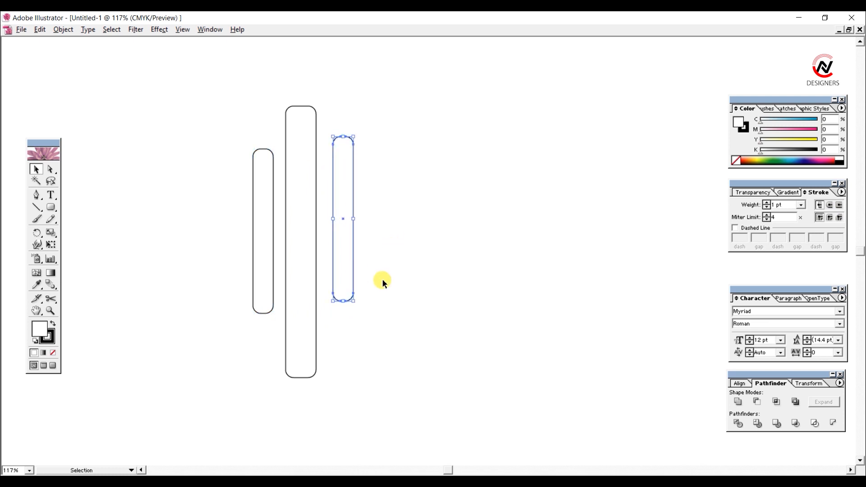
{"action": "left_click", "coordinate": [51, 207]}
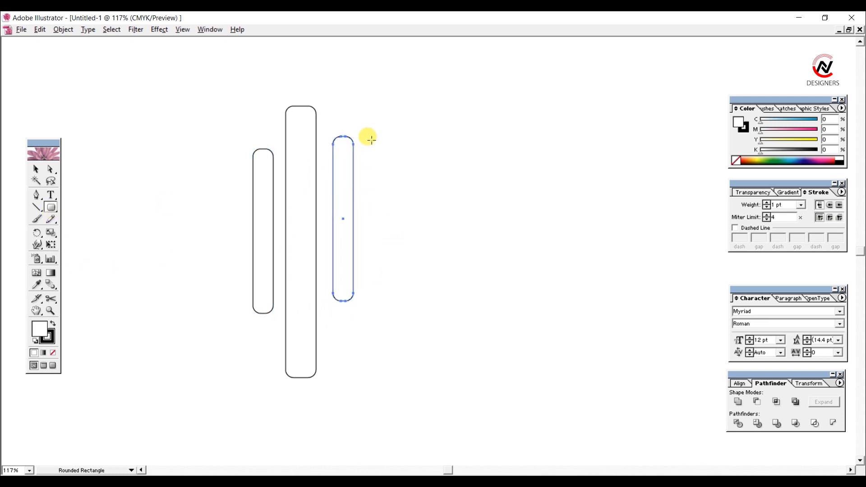
{"action": "left_click_drag", "start_coordinate": [371, 140], "coordinate": [387, 336]}
Step: Select all four bars, distribute them vertically by their top edges, and space them horizontally by their left edges
{"action": "left_click", "coordinate": [37, 170]}
{"action": "left_click_drag", "start_coordinate": [195, 91], "coordinate": [465, 238]}
{"action": "left_click", "coordinate": [741, 383]}
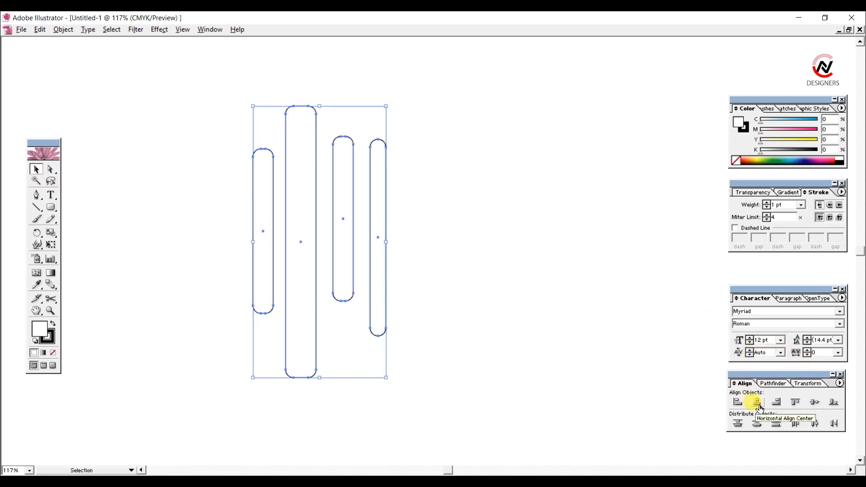
{"action": "left_click", "coordinate": [758, 425]}
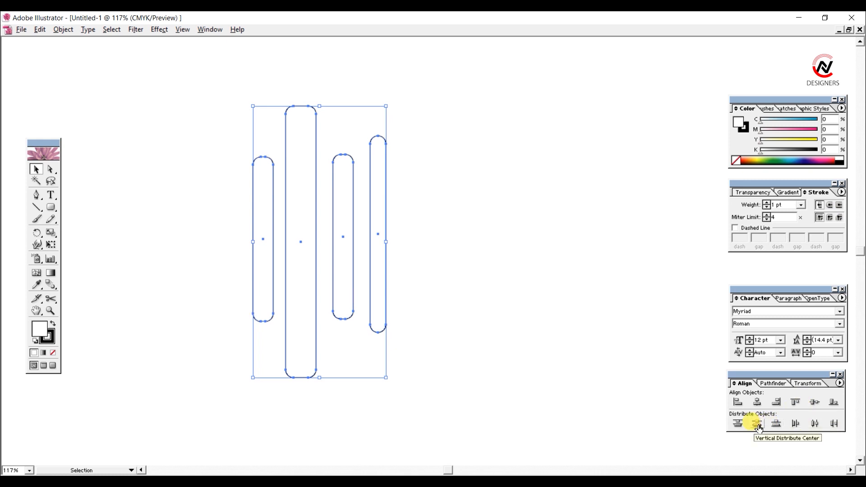
{"action": "left_click", "coordinate": [777, 424]}
{"action": "left_click", "coordinate": [739, 424]}
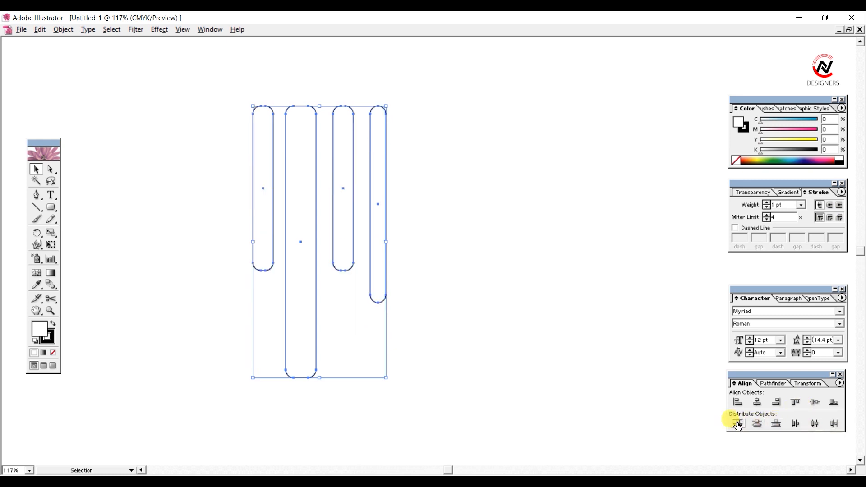
{"action": "left_click", "coordinate": [793, 424]}
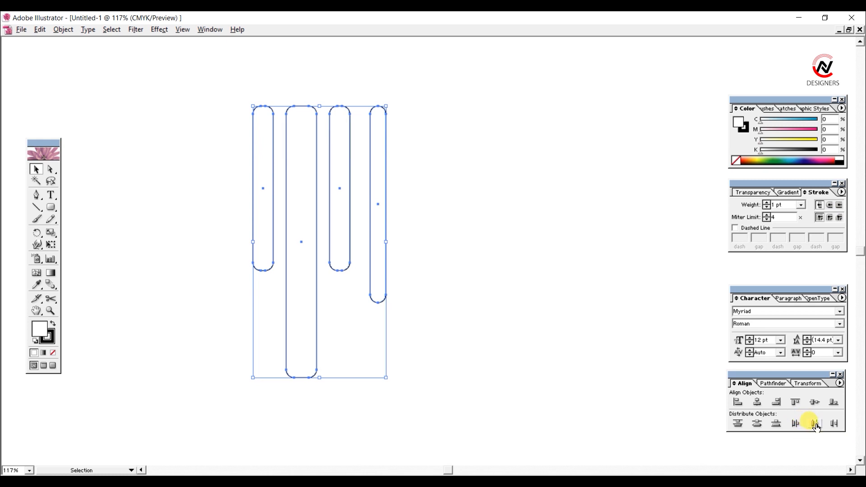
Step: Select the four bars again and distribute them vertically by their centres
{"action": "left_click", "coordinate": [517, 309]}
{"action": "left_click_drag", "start_coordinate": [214, 147], "coordinate": [420, 280]}
{"action": "left_click", "coordinate": [757, 425]}
{"action": "left_click", "coordinate": [595, 327]}
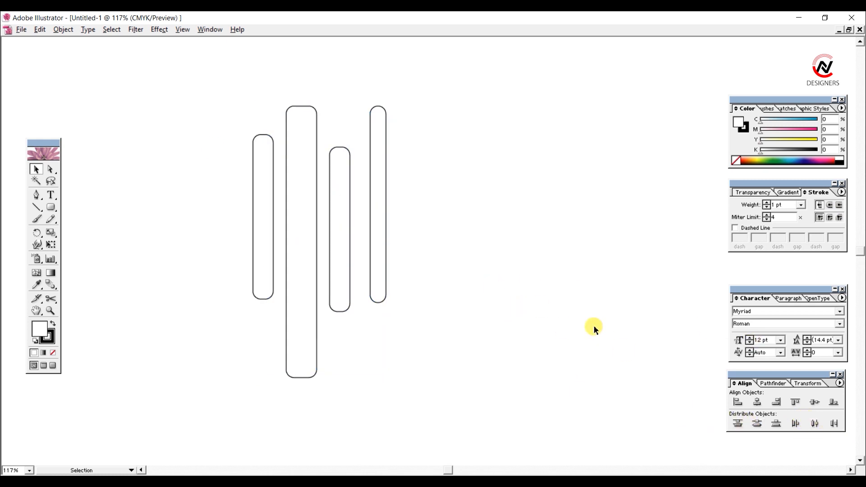
Step: Tighten the gaps between the four bars by moving them left and distribute them horizontally by their centres
{"action": "left_click_drag", "start_coordinate": [441, 197], "coordinate": [248, 184]}
{"action": "key", "text": "Left"}
{"action": "key", "text": "Left"}
{"action": "key", "text": "Left"}
{"action": "key", "text": "Left"}
{"action": "key", "text": "Left"}
{"action": "key", "text": "Left"}
{"action": "key", "text": "Left"}
{"action": "key", "text": "Left"}
{"action": "key", "text": "Left"}
{"action": "key", "text": "Left"}
{"action": "key", "text": "Left"}
{"action": "key", "text": "Left"}
{"action": "key", "text": "Left"}
{"action": "key", "text": "Left"}
{"action": "key", "text": "Left"}
{"action": "left_click", "coordinate": [834, 424]}
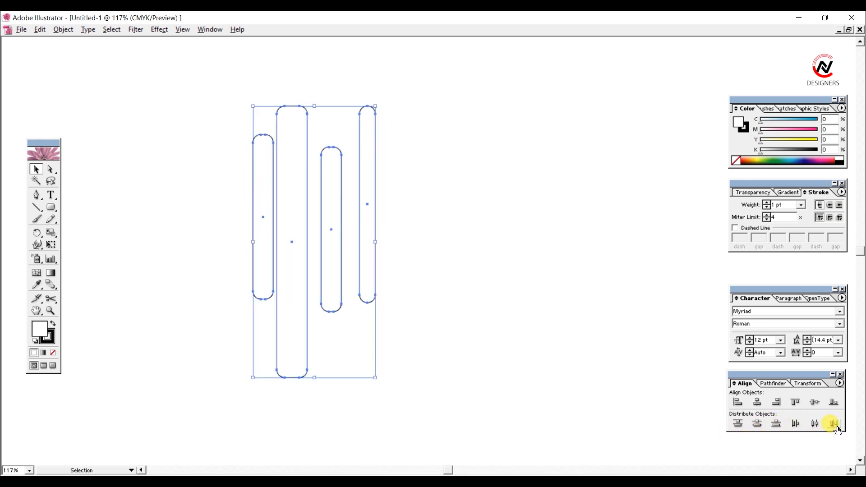
{"action": "left_click", "coordinate": [815, 425]}
Step: Select the three rightmost bars and distribute them horizontally by their centres
{"action": "left_click_drag", "start_coordinate": [413, 256], "coordinate": [338, 220]}
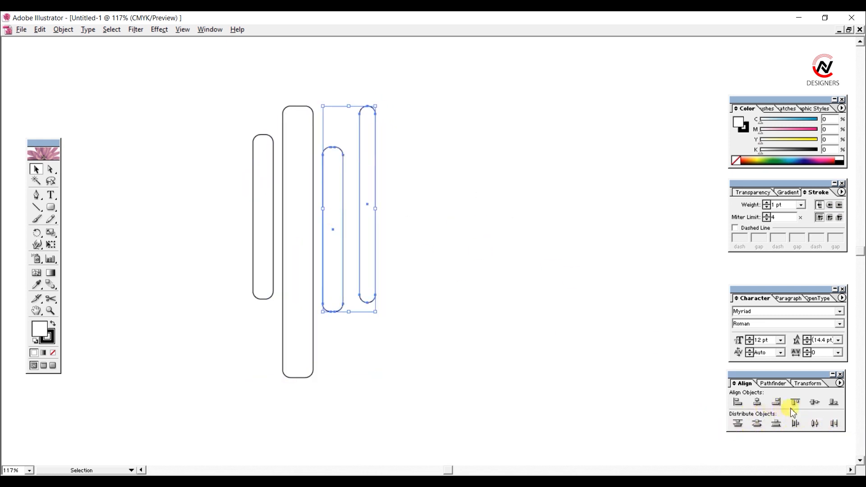
{"action": "left_click_drag", "start_coordinate": [432, 269], "coordinate": [304, 231]}
{"action": "left_click", "coordinate": [815, 426]}
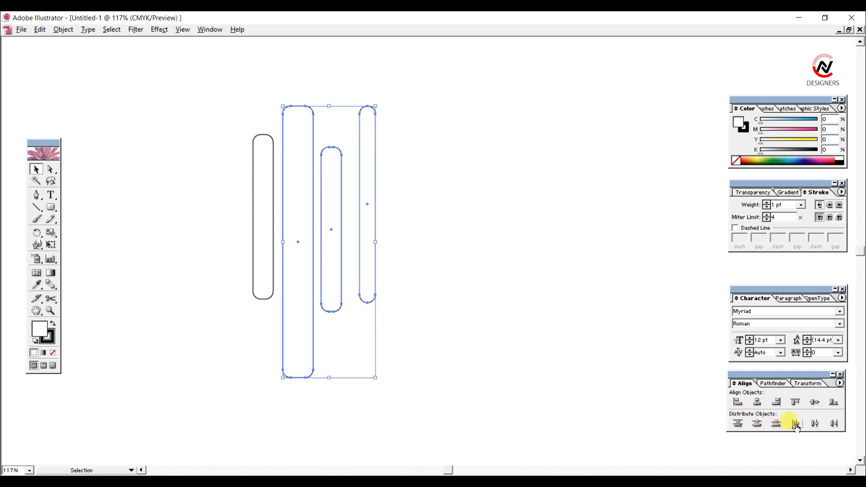
{"action": "left_click", "coordinate": [815, 428]}
{"action": "left_click", "coordinate": [468, 244]}
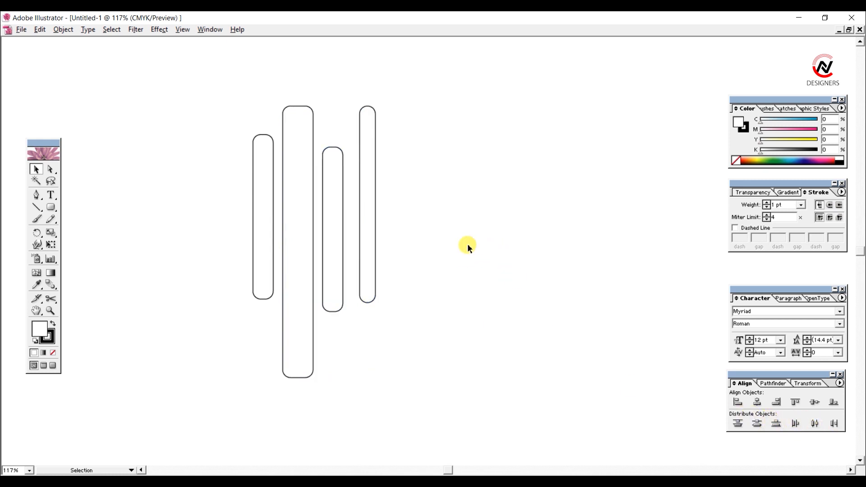
{"action": "left_click_drag", "start_coordinate": [424, 258], "coordinate": [246, 218]}
{"action": "left_click", "coordinate": [531, 292]}
Step: Nudge the narrow rightmost bar left until it sits closer to the third bar
{"action": "left_click", "coordinate": [367, 188]}
{"action": "key", "text": "Left"}
{"action": "key", "text": "Left"}
{"action": "key", "text": "Left"}
{"action": "key", "text": "Left"}
{"action": "key", "text": "Left"}
{"action": "key", "text": "Left"}
{"action": "key", "text": "Left"}
{"action": "key", "text": "Left"}
{"action": "key", "text": "Left"}
{"action": "key", "text": "Left"}
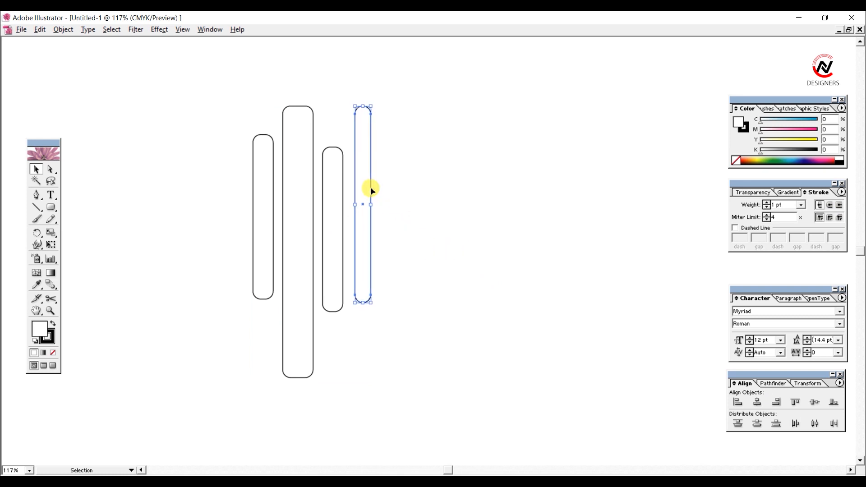
{"action": "key", "text": "Left"}
{"action": "key", "text": "Left"}
{"action": "key", "text": "Left"}
{"action": "left_click", "coordinate": [488, 255]}
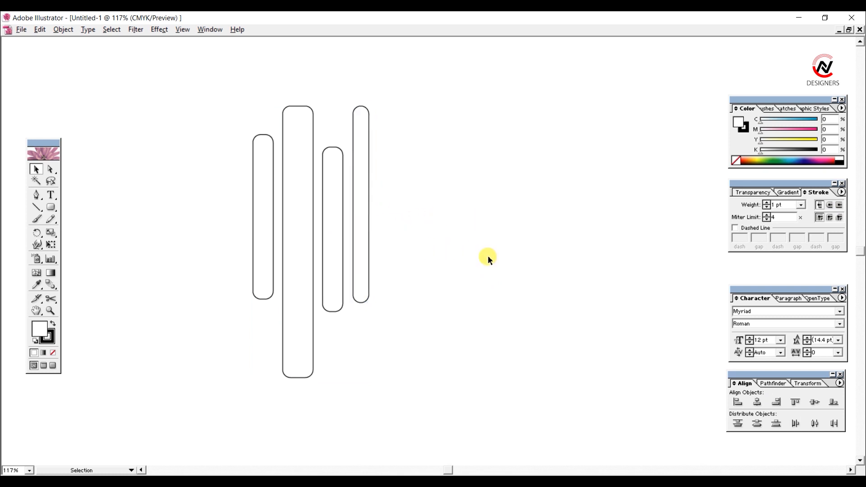
Step: Narrow the tall second bar slightly, keeping it centred in place
{"action": "left_click", "coordinate": [284, 241]}
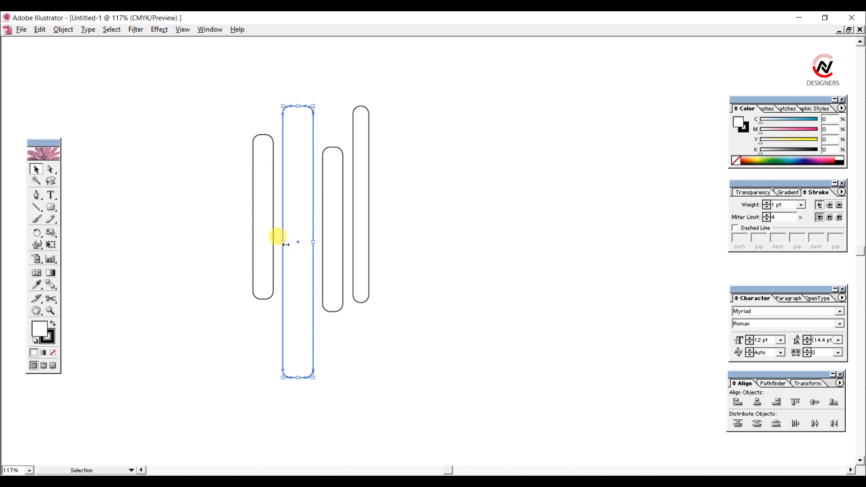
{"action": "left_click_drag", "start_coordinate": [285, 243], "coordinate": [288, 244]}
{"action": "left_click", "coordinate": [417, 230]}
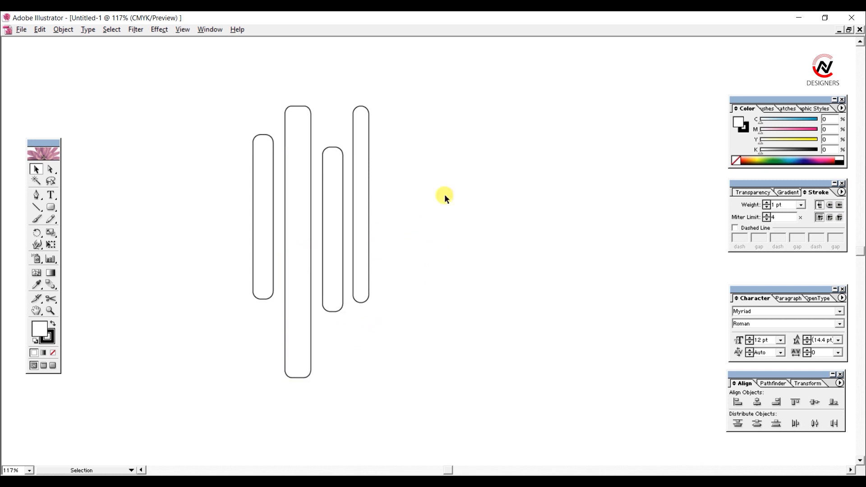
Step: Draw a small rounded rectangle left of the bars, tilt it up to the right, and place it over the first bar's upper end
{"action": "scroll", "coordinate": [445, 194], "scroll_direction": "up", "scroll_amount": 2}
{"action": "left_click", "coordinate": [51, 207]}
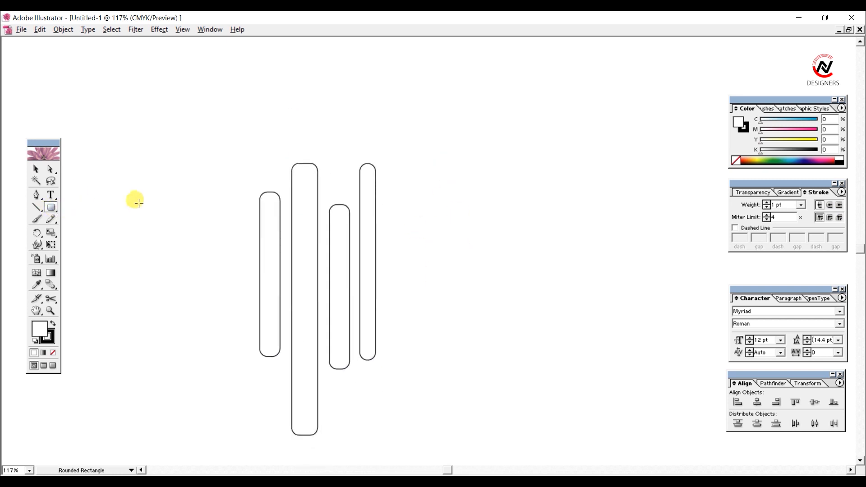
{"action": "left_click_drag", "start_coordinate": [138, 203], "coordinate": [188, 242]}
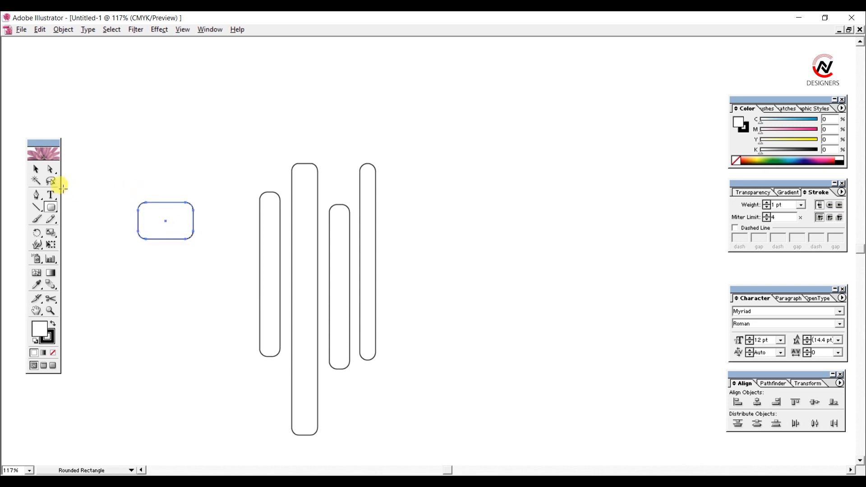
{"action": "left_click", "coordinate": [37, 169]}
{"action": "left_click_drag", "start_coordinate": [126, 195], "coordinate": [130, 222]}
{"action": "left_click_drag", "start_coordinate": [185, 219], "coordinate": [231, 237]}
{"action": "left_click", "coordinate": [224, 178]}
Step: Select all shapes and set their fill to None
{"action": "key", "text": "ctrl+a"}
{"action": "left_click", "coordinate": [52, 353]}
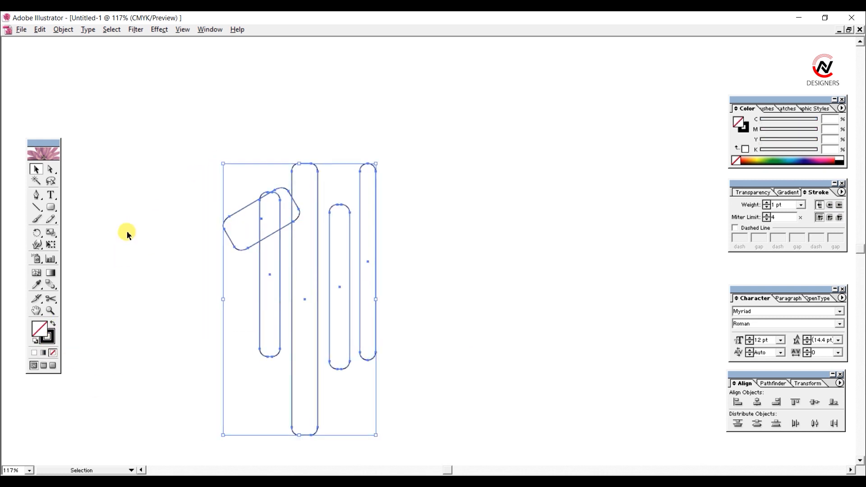
{"action": "left_click", "coordinate": [172, 202]}
Step: Reduce the tilt of the small rounded rectangle and adjust its size and position across the top of the first bar
{"action": "left_click", "coordinate": [229, 217]}
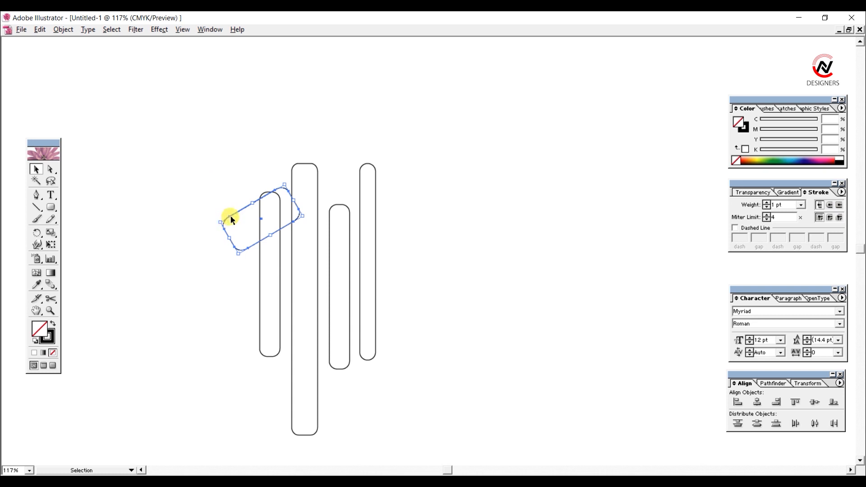
{"action": "left_click_drag", "start_coordinate": [230, 215], "coordinate": [228, 212]}
{"action": "left_click", "coordinate": [215, 169]}
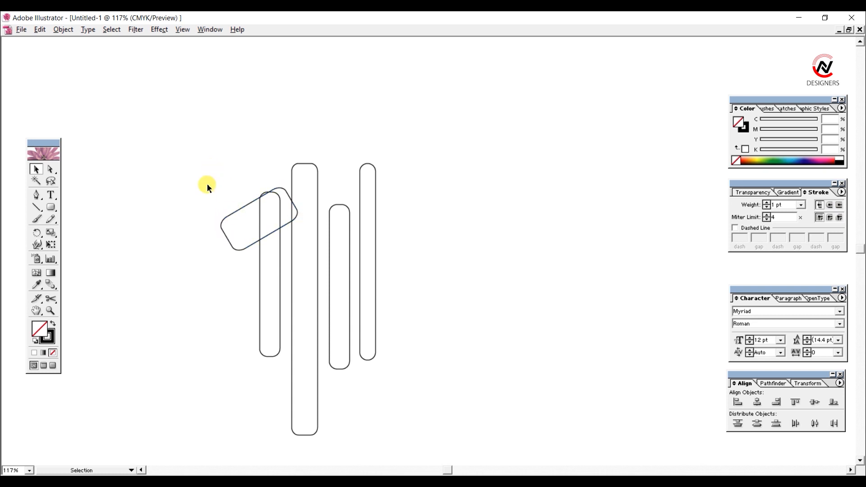
{"action": "left_click", "coordinate": [223, 232]}
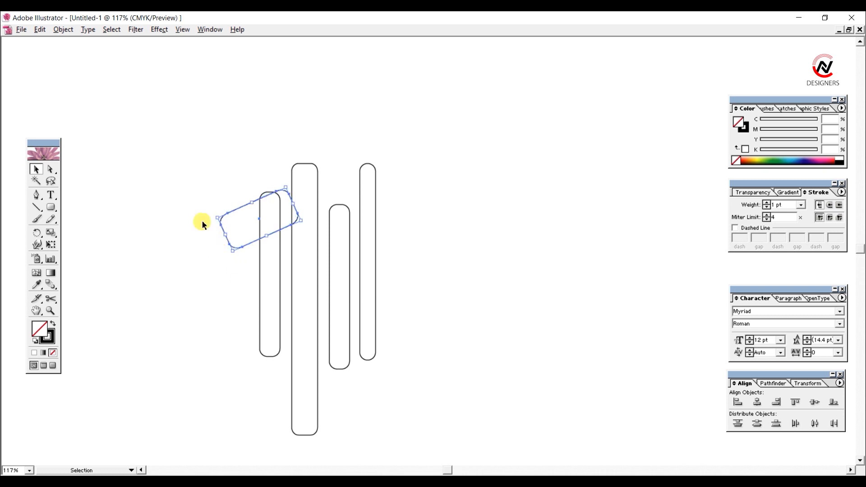
{"action": "left_click_drag", "start_coordinate": [214, 192], "coordinate": [223, 267]}
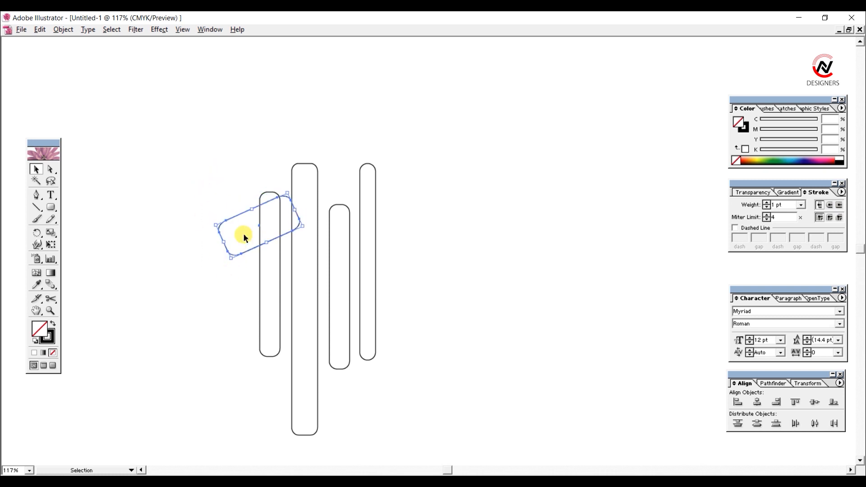
{"action": "key", "text": "Up"}
{"action": "key", "text": "Up"}
{"action": "key", "text": "Up"}
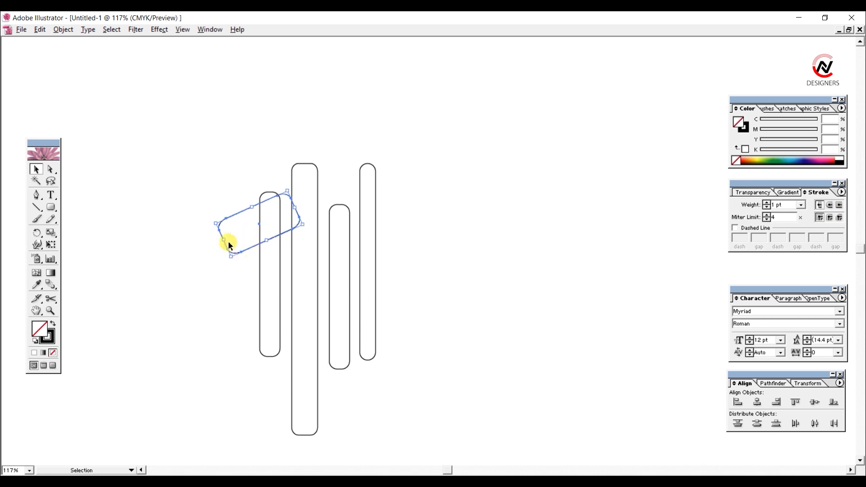
{"action": "left_click_drag", "start_coordinate": [213, 182], "coordinate": [233, 294]}
Step: Copy the tilted rounded rectangle to the empty area right of the bars, tilted in the opposite direction
{"action": "left_click", "coordinate": [812, 384]}
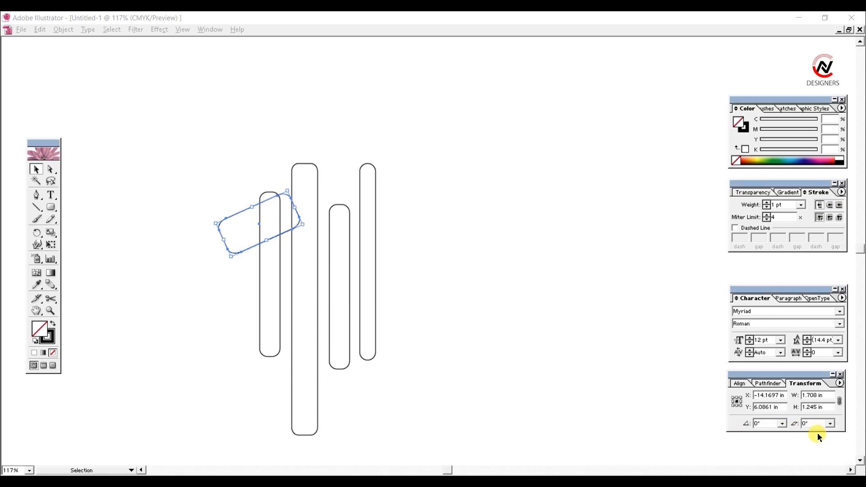
{"action": "left_click_drag", "start_coordinate": [241, 212], "coordinate": [477, 276]}
Step: Show the rulers and place horizontal guides along the top and bottom of the left tilted rectangle
{"action": "key", "text": "ctrl+r"}
{"action": "left_click_drag", "start_coordinate": [294, 42], "coordinate": [319, 193]}
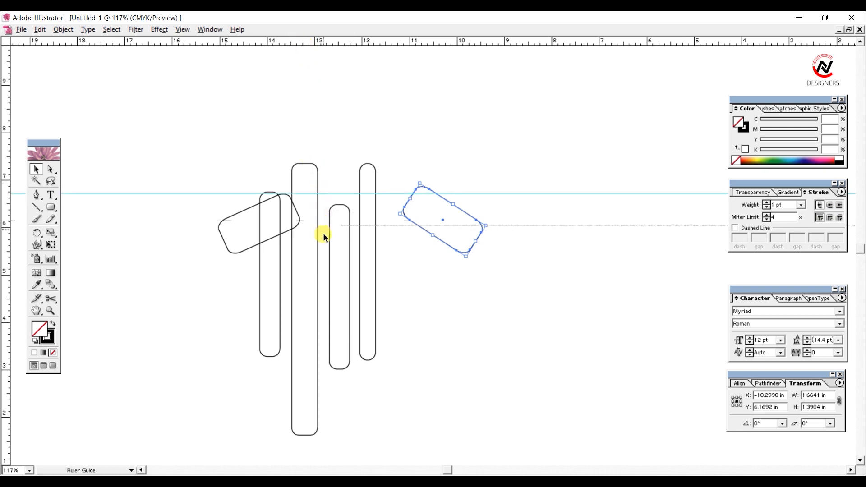
{"action": "left_click_drag", "start_coordinate": [323, 233], "coordinate": [331, 253]}
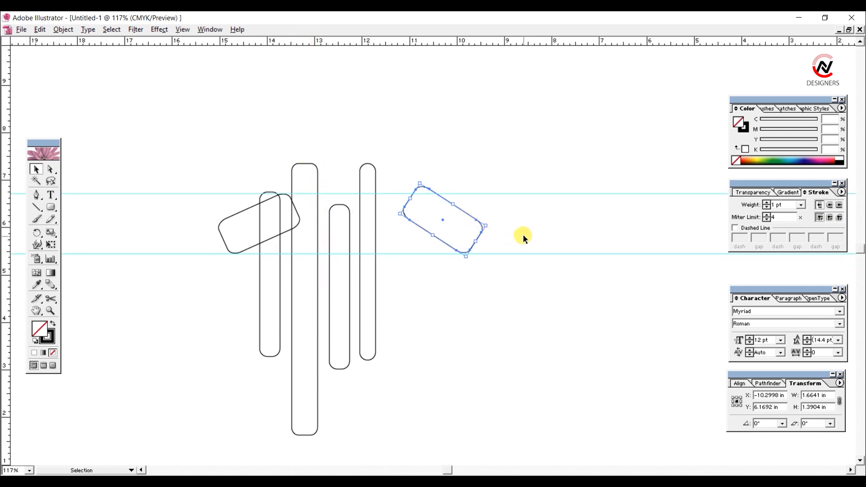
Step: Nudge the tilted copy down and left until it overlaps the narrow rightmost bar near the upper guide
{"action": "key", "text": "shift+Down"}
{"action": "key", "text": "shift+Left"}
{"action": "key", "text": "shift+Left"}
{"action": "key", "text": "shift+Left"}
{"action": "key", "text": "shift+Left"}
{"action": "key", "text": "shift+Left"}
{"action": "key", "text": "shift+Left"}
{"action": "key", "text": "shift+Left"}
{"action": "key", "text": "shift+Left"}
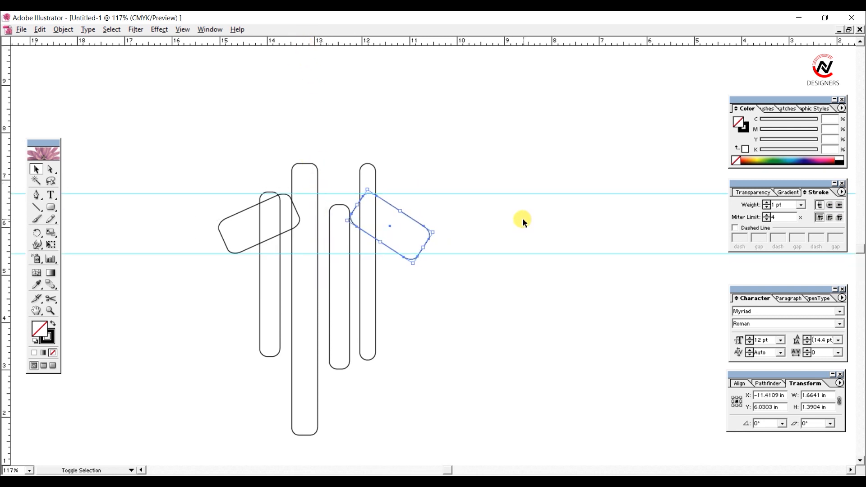
{"action": "key", "text": "Down"}
{"action": "key", "text": "Left"}
{"action": "key", "text": "Left"}
{"action": "key", "text": "Left"}
{"action": "key", "text": "Left"}
{"action": "key", "text": "Left"}
{"action": "key", "text": "Left"}
{"action": "key", "text": "Left"}
{"action": "key", "text": "Left"}
{"action": "key", "text": "Left"}
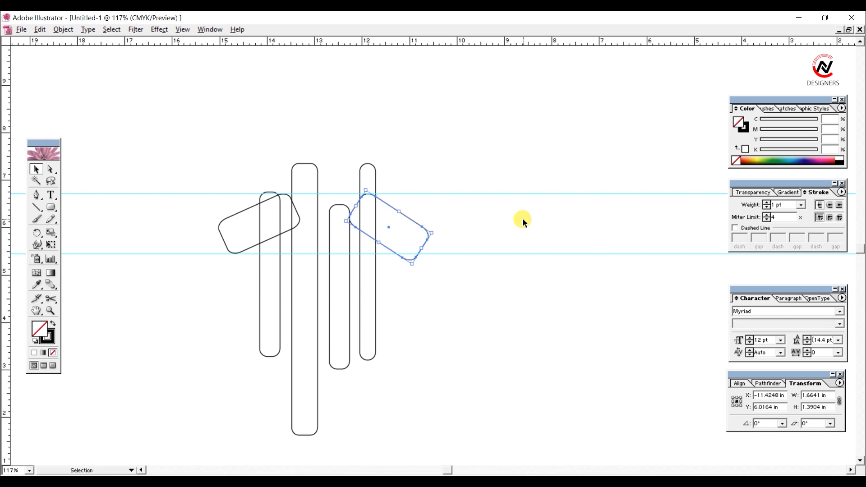
{"action": "key", "text": "Left"}
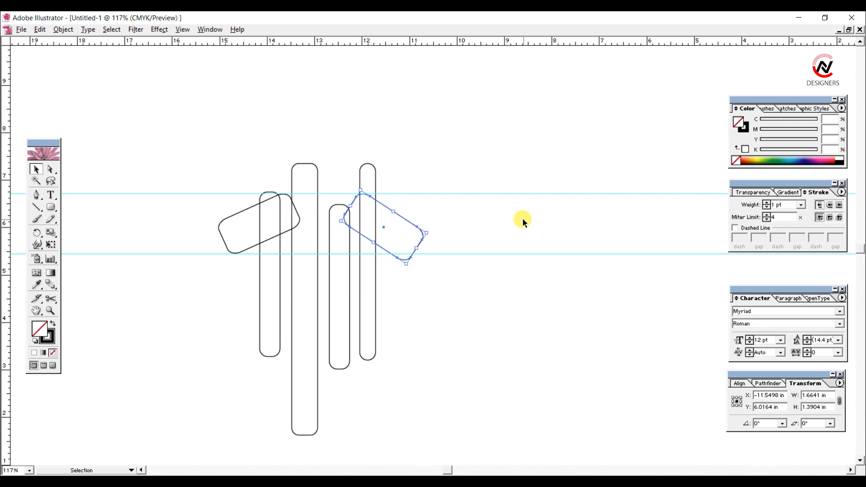
Step: Reposition the tilted copy over the narrow bar and shrink it to fit between the two horizontal guides
{"action": "left_click", "coordinate": [523, 222]}
{"action": "left_click_drag", "start_coordinate": [465, 270], "coordinate": [411, 208]}
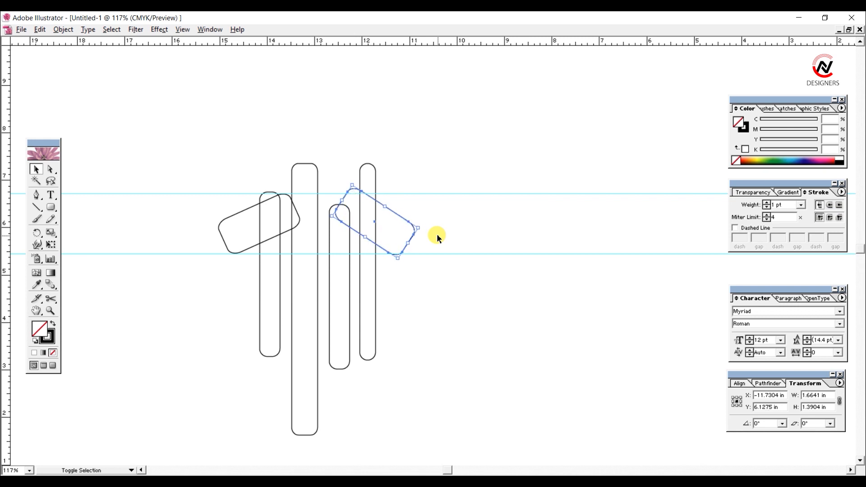
{"action": "key", "text": "shift+Right"}
{"action": "key", "text": "shift+Down"}
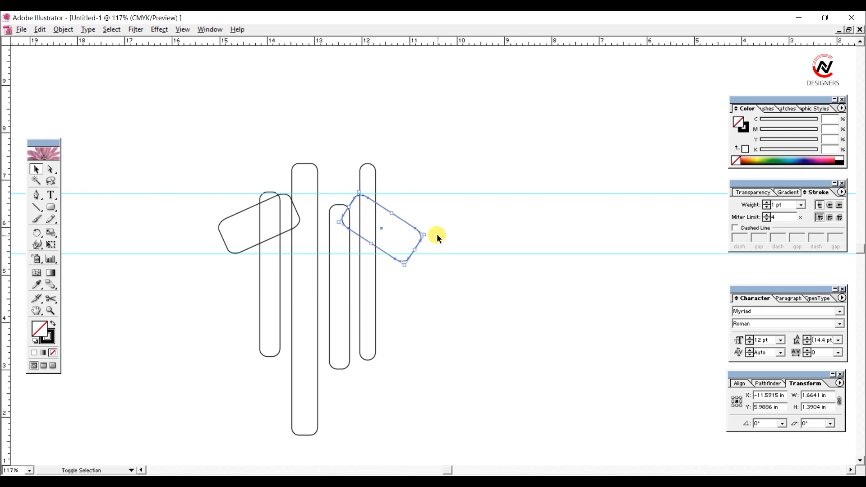
{"action": "key", "text": "Up"}
{"action": "key", "text": "Up"}
{"action": "key", "text": "Up"}
{"action": "key", "text": "Left"}
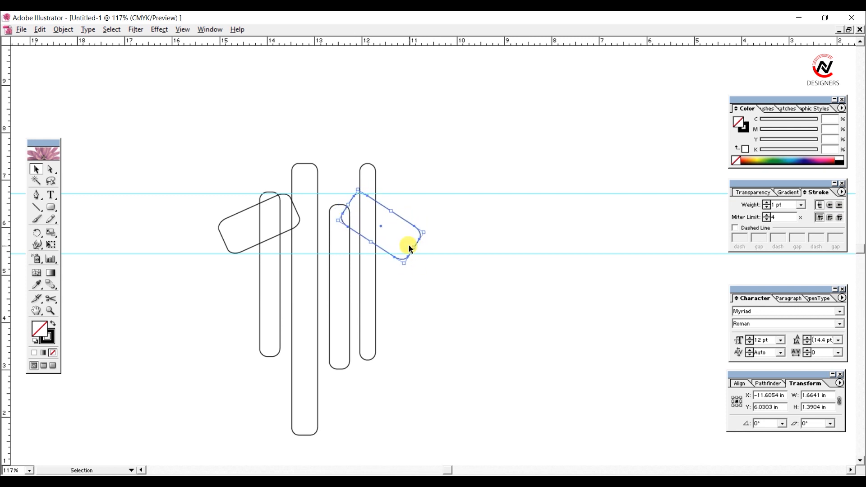
{"action": "mouse_move", "coordinate": [409, 246]}
{"action": "left_mouse_down"}
{"action": "mouse_move", "coordinate": [401, 253]}
{"action": "mouse_move", "coordinate": [409, 246]}
{"action": "left_mouse_up"}
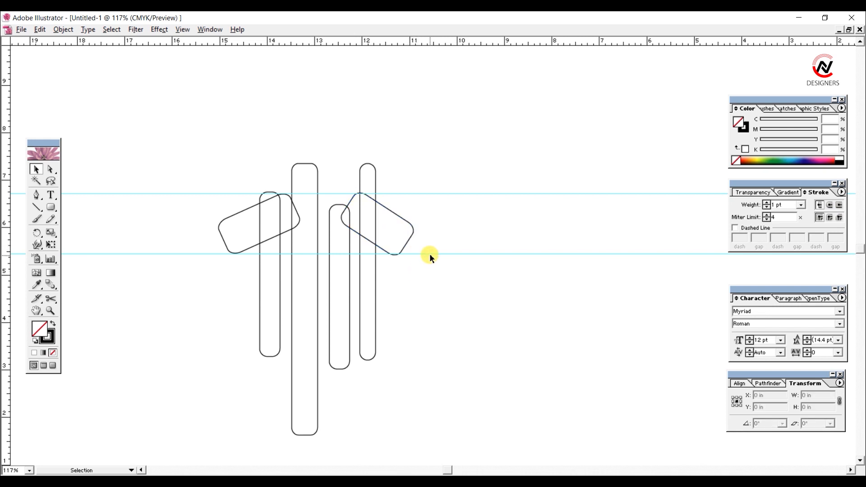
Step: Move the third bar up so its top end meets the upper guide
{"action": "left_click", "coordinate": [330, 238]}
{"action": "key", "text": "shift+Up"}
{"action": "key", "text": "shift+Up"}
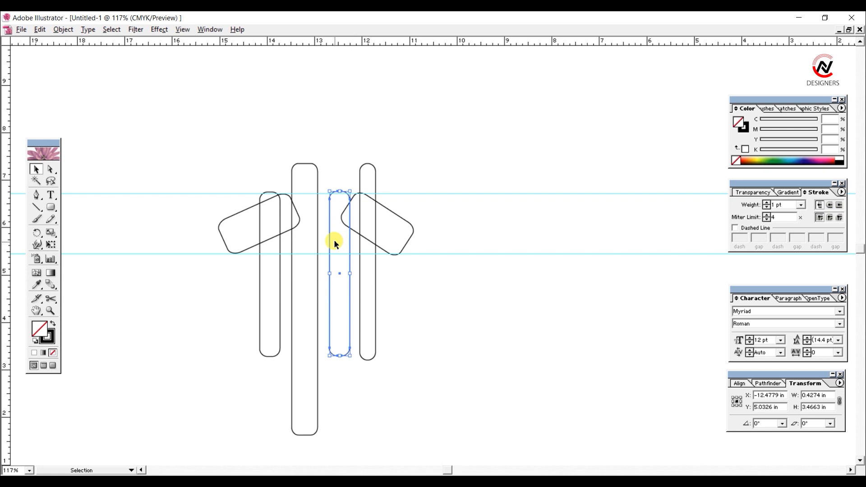
{"action": "left_click", "coordinate": [188, 167]}
Step: Draw a circle about 1.35 in wide between the second and third bars and raise it level with the second bar's top end
{"action": "left_click_drag", "start_coordinate": [51, 207], "coordinate": [90, 208]}
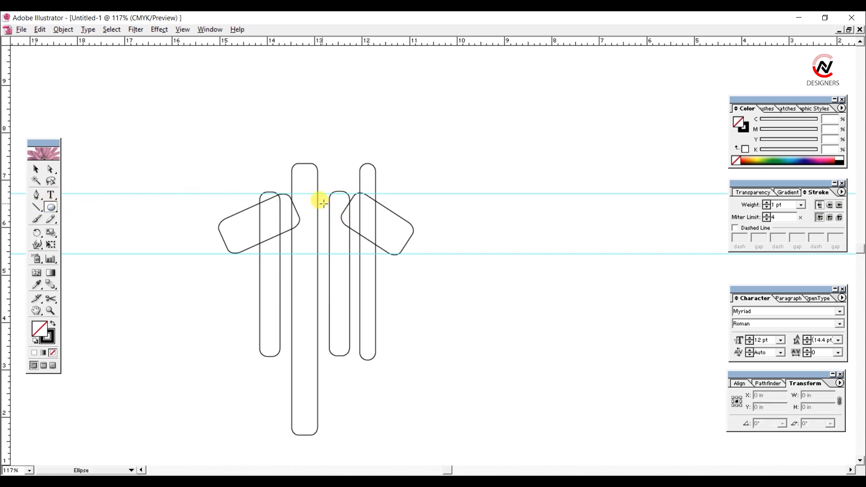
{"action": "left_click_drag", "start_coordinate": [323, 203], "coordinate": [338, 235]}
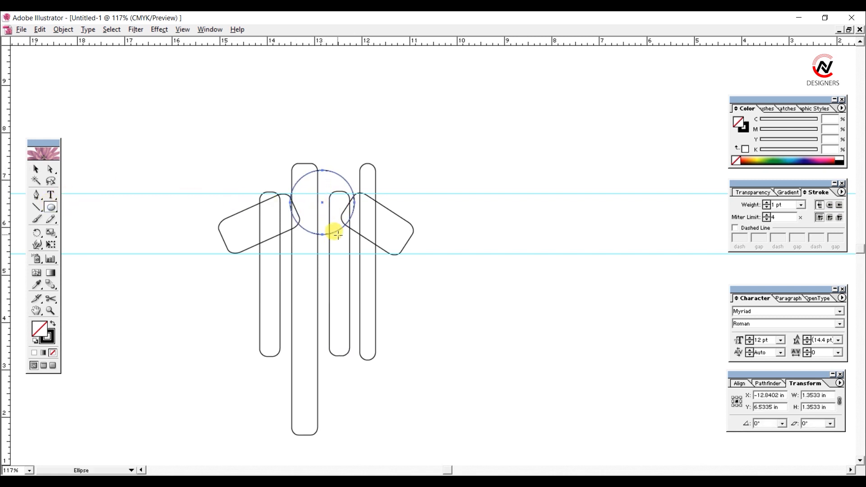
{"action": "key", "text": "shift+Up"}
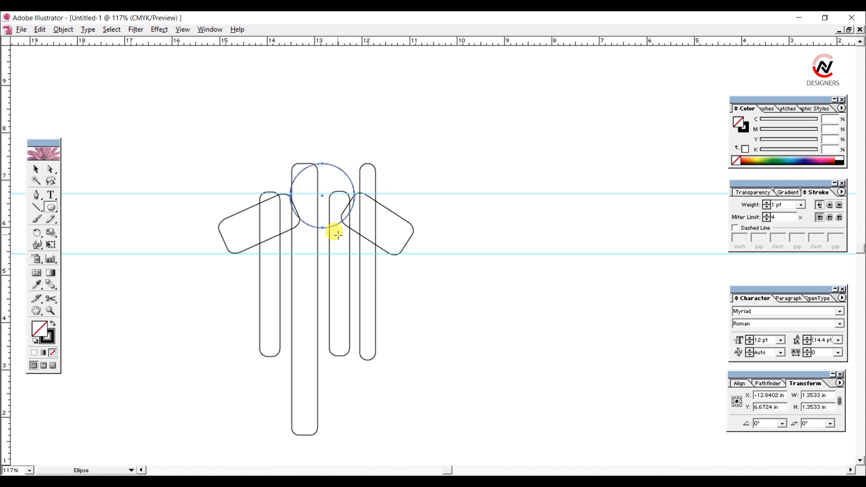
{"action": "key", "text": "v"}
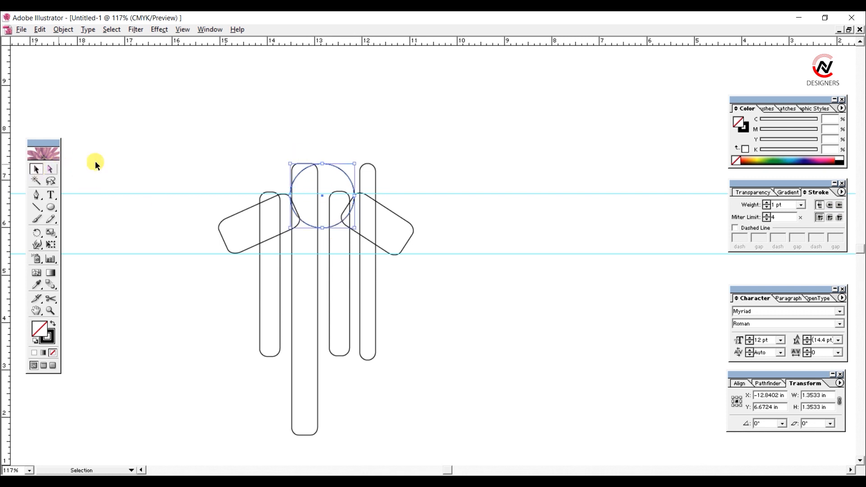
{"action": "left_click", "coordinate": [134, 167]}
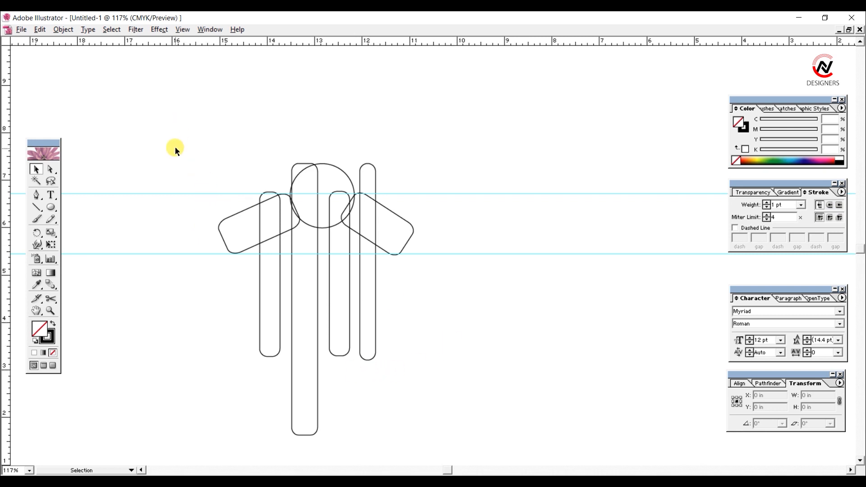
Step: Draw a circle about 0.59 in wide over the lower end of the first bar
{"action": "left_click_drag", "start_coordinate": [176, 150], "coordinate": [703, 437]}
{"action": "left_click", "coordinate": [592, 352]}
{"action": "left_click_drag", "start_coordinate": [51, 207], "coordinate": [92, 211]}
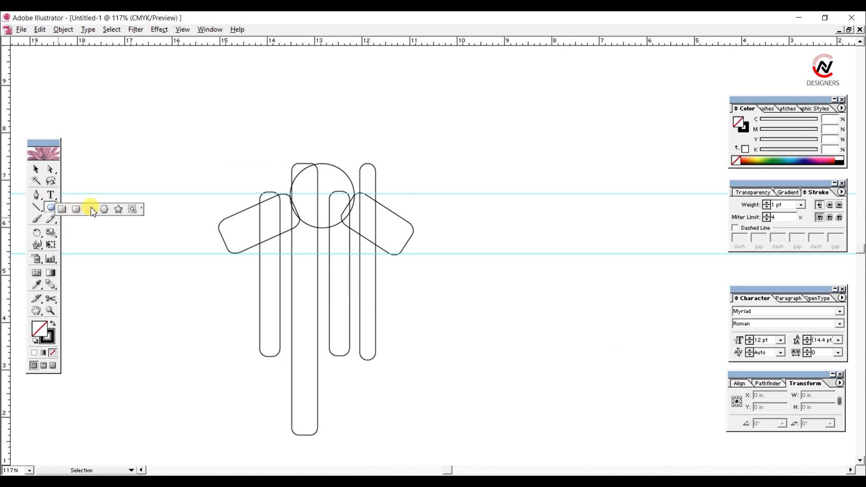
{"action": "left_click", "coordinate": [270, 321], "text": "ctrl"}
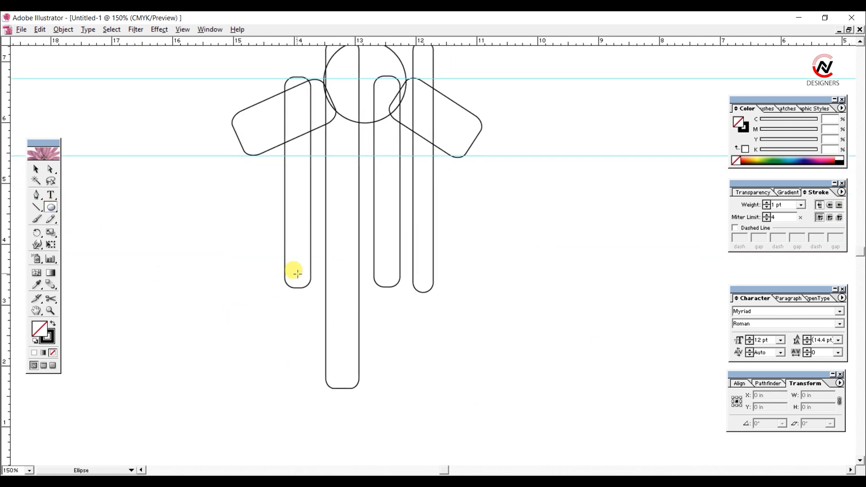
{"action": "left_click_drag", "start_coordinate": [297, 274], "coordinate": [309, 292]}
{"action": "key", "text": "v"}
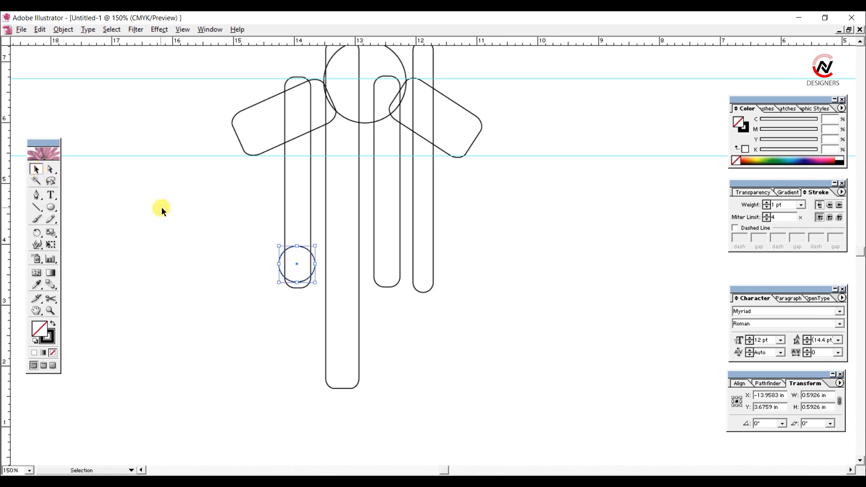
Step: Copy the small circle onto the lower part of the wide second bar and enlarge the copy to about 0.67 in
{"action": "left_click", "coordinate": [298, 259]}
{"action": "left_click_drag", "start_coordinate": [305, 256], "coordinate": [351, 309], "text": "alt"}
{"action": "left_click_drag", "start_coordinate": [363, 338], "coordinate": [366, 339]}
{"action": "key", "text": "Up"}
{"action": "key", "text": "Up"}
{"action": "key", "text": "Up"}
{"action": "key", "text": "Up"}
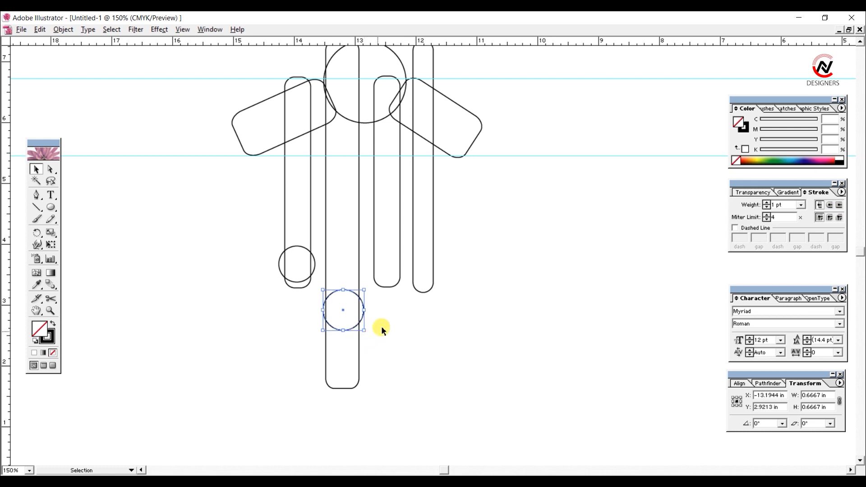
Step: Copy the small circle onto the lower parts of the third and fourth bars, shrinking the copy on the fourth bar
{"action": "left_click", "coordinate": [381, 330]}
{"action": "left_click", "coordinate": [345, 291]}
{"action": "left_click_drag", "start_coordinate": [290, 248], "coordinate": [394, 225], "text": "alt"}
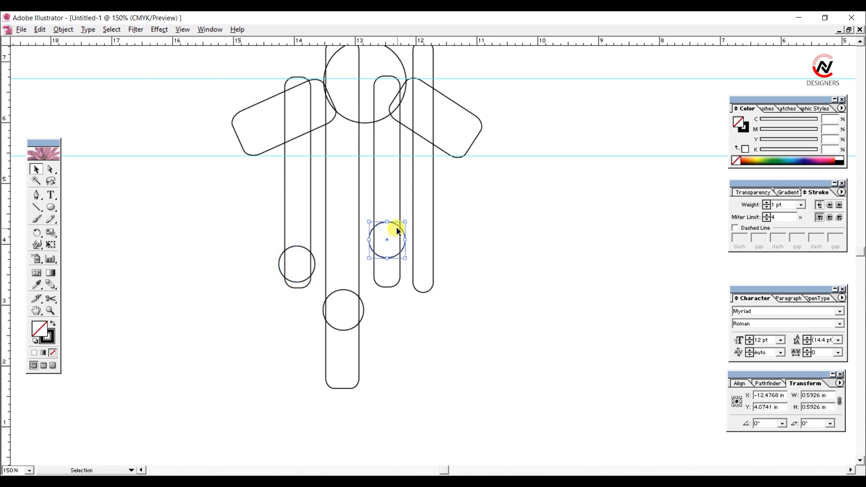
{"action": "left_click_drag", "start_coordinate": [399, 229], "coordinate": [341, 237], "text": "alt"}
{"action": "left_click", "coordinate": [462, 282]}
{"action": "left_click", "coordinate": [293, 234], "text": "ctrl+alt"}
Step: Split all the overlapping shapes with Pathfinder Divide and ungroup the resulting pieces
{"action": "left_click_drag", "start_coordinate": [250, 112], "coordinate": [506, 376]}
{"action": "left_click", "coordinate": [742, 384]}
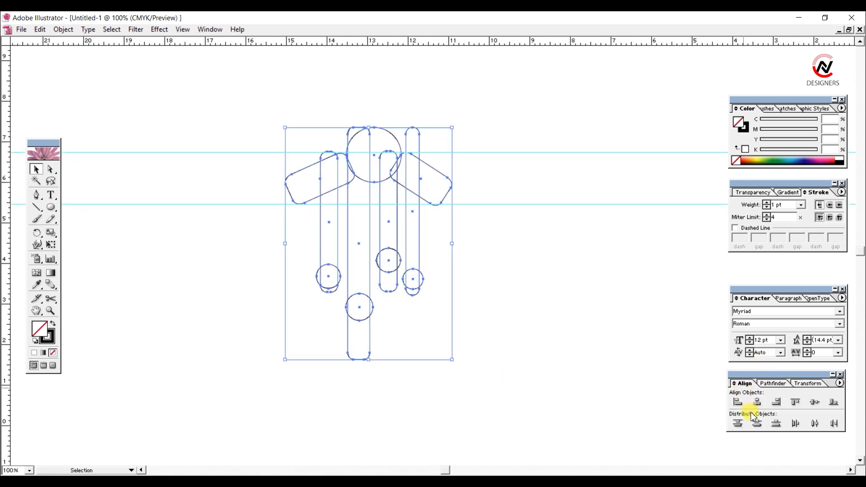
{"action": "left_click", "coordinate": [765, 384]}
{"action": "left_click", "coordinate": [738, 423]}
{"action": "right_click", "coordinate": [352, 201]}
{"action": "left_click", "coordinate": [378, 248]}
{"action": "left_click", "coordinate": [497, 240]}
Step: Delete the wide bar's end below its circle and the first bar's surplus pieces around and below its circle
{"action": "left_click_drag", "start_coordinate": [439, 331], "coordinate": [283, 352]}
{"action": "key", "text": "Delete"}
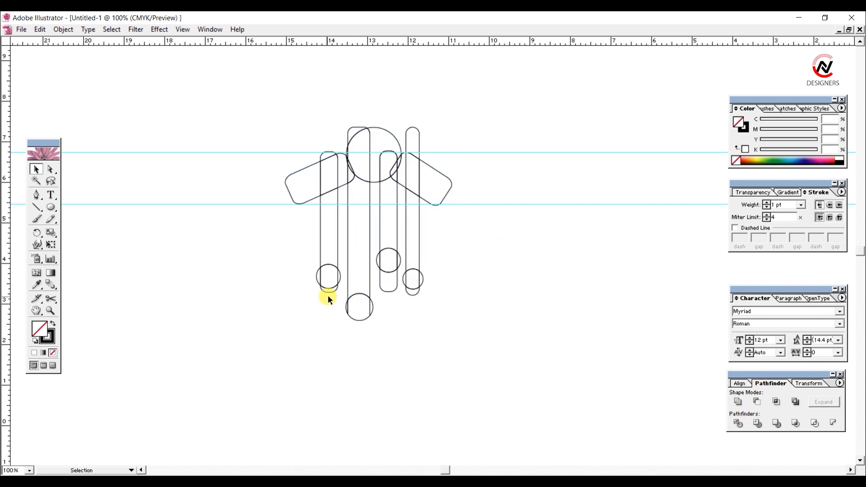
{"action": "left_click", "coordinate": [385, 312], "text": "ctrl"}
{"action": "left_click", "coordinate": [386, 312], "text": "ctrl"}
{"action": "left_click_drag", "start_coordinate": [336, 75], "coordinate": [260, 349]}
{"action": "key", "text": "Delete"}
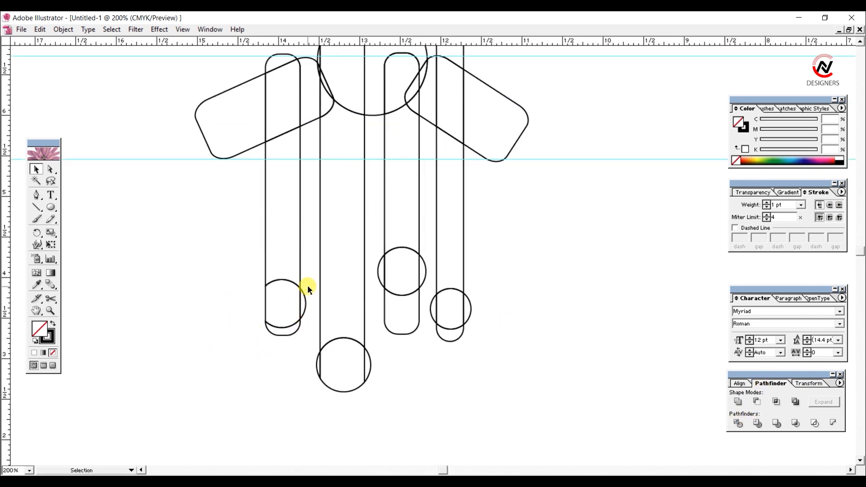
{"action": "left_click_drag", "start_coordinate": [307, 288], "coordinate": [305, 334]}
{"action": "key", "text": "Delete"}
{"action": "left_click", "coordinate": [293, 335]}
{"action": "key", "text": "Delete"}
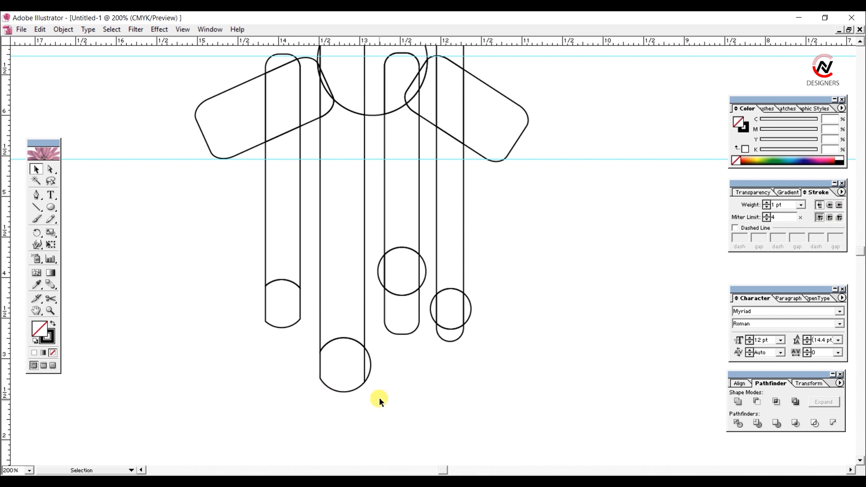
Step: Delete the wide bar's remaining circle sliver and the third bar's surplus circle pieces and lower end
{"action": "left_click", "coordinate": [369, 365]}
{"action": "key", "text": "Delete"}
{"action": "left_click_drag", "start_coordinate": [424, 256], "coordinate": [424, 255]}
{"action": "key", "text": "Delete"}
{"action": "left_click", "coordinate": [390, 308]}
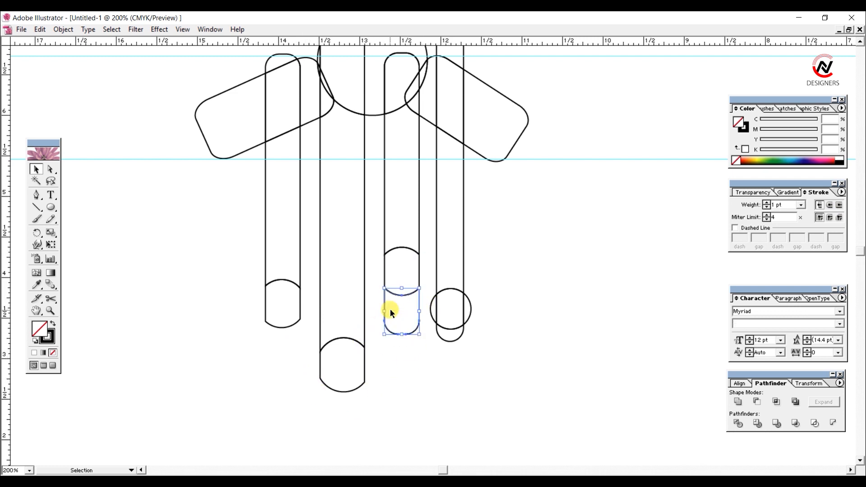
{"action": "key", "text": "Delete"}
Step: Delete the circle slivers and surplus lower end of the fourth bar
{"action": "left_click_drag", "start_coordinate": [432, 287], "coordinate": [433, 315]}
{"action": "key", "text": "Delete"}
{"action": "left_click_drag", "start_coordinate": [481, 286], "coordinate": [470, 321]}
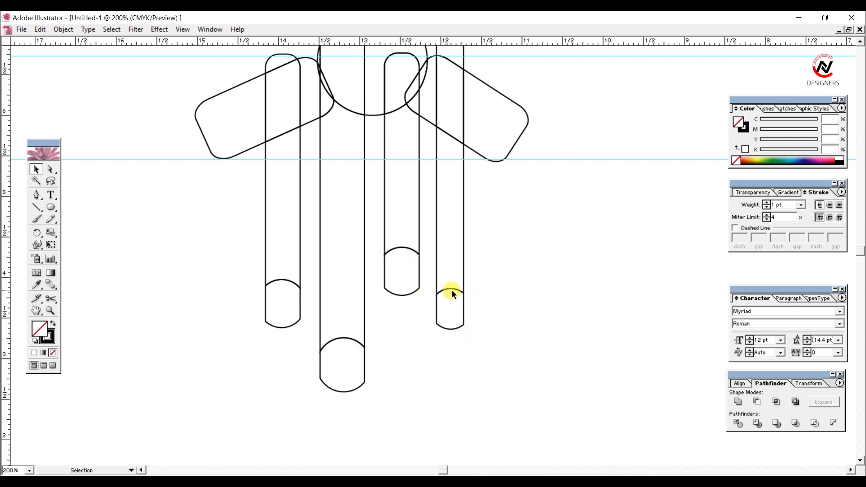
Step: Delete the pieces of the large circle and the second and third bars that fill the neck opening
{"action": "left_click_drag", "start_coordinate": [490, 216], "coordinate": [514, 335]}
{"action": "left_click_drag", "start_coordinate": [346, 111], "coordinate": [403, 141]}
{"action": "key", "text": "Delete"}
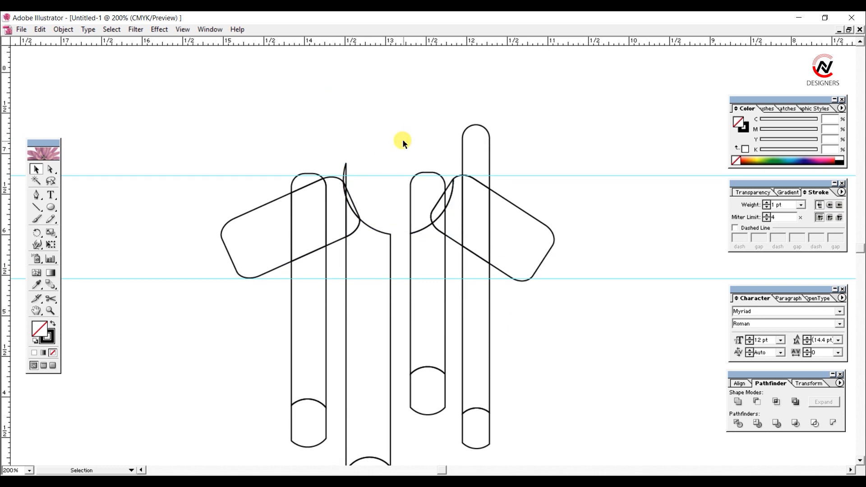
{"action": "left_click", "coordinate": [421, 169]}
{"action": "key", "text": "Delete"}
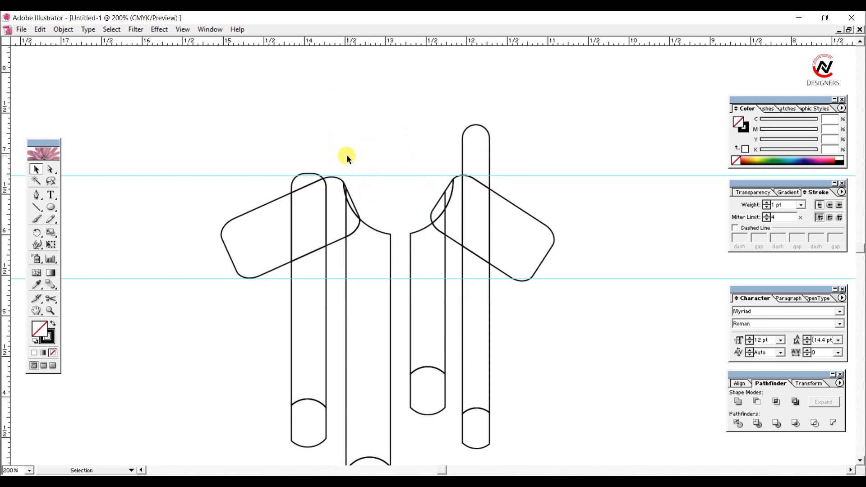
Step: Delete the leftover slivers along the neckline and the first and fourth bars' ends protruding above the tilted rectangles
{"action": "left_click", "coordinate": [353, 195]}
{"action": "key", "text": "Delete"}
{"action": "key", "text": "Delete"}
{"action": "left_click", "coordinate": [294, 174]}
Step: Delete the tilted-rectangle pieces bridging the gaps between the outer bars and the two middle bars
{"action": "key", "text": "Delete"}
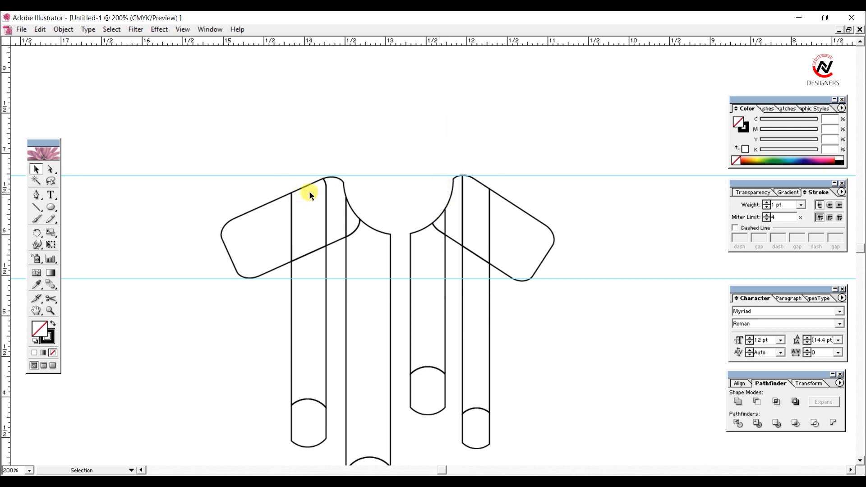
{"action": "key", "text": "Delete"}
{"action": "left_click", "coordinate": [452, 183]}
{"action": "key", "text": "Delete"}
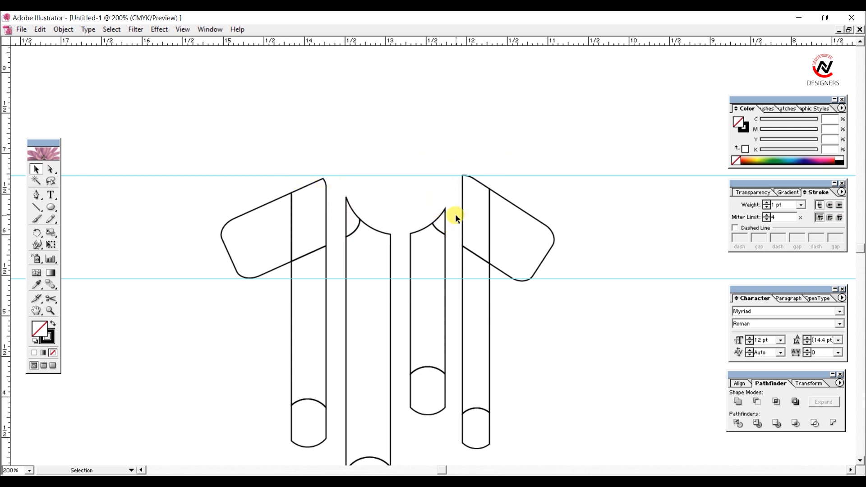
{"action": "left_click_drag", "start_coordinate": [543, 376], "coordinate": [528, 298]}
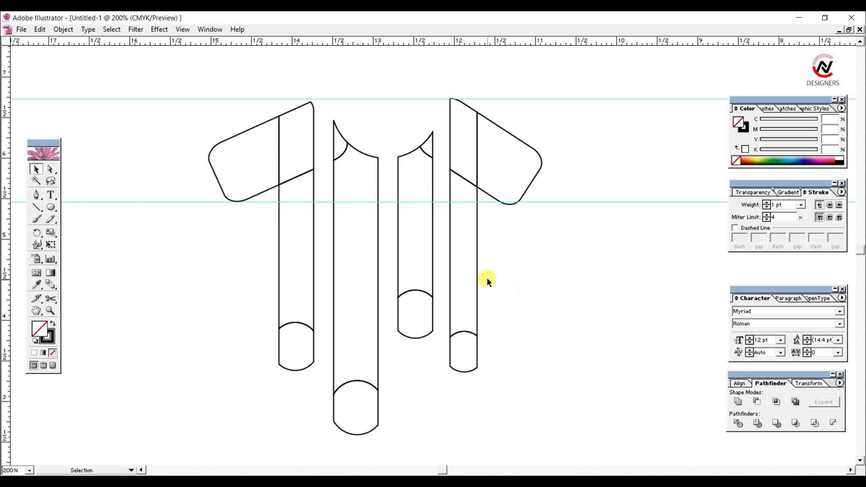
{"action": "key", "text": "ctrl+minus"}
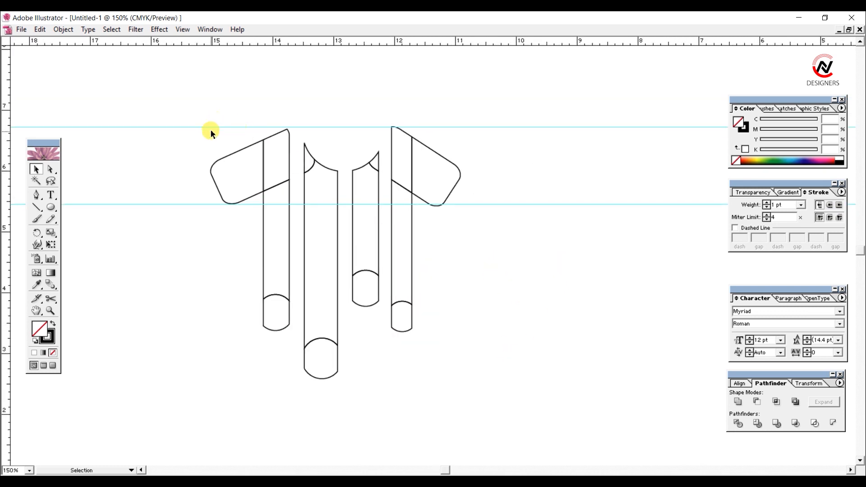
Step: Fill the left sleeve and first bar with blue, C 65, M 0, Y 0, K 5, and remove their stroke
{"action": "left_click_drag", "start_coordinate": [180, 103], "coordinate": [297, 379]}
{"action": "left_click", "coordinate": [790, 158]}
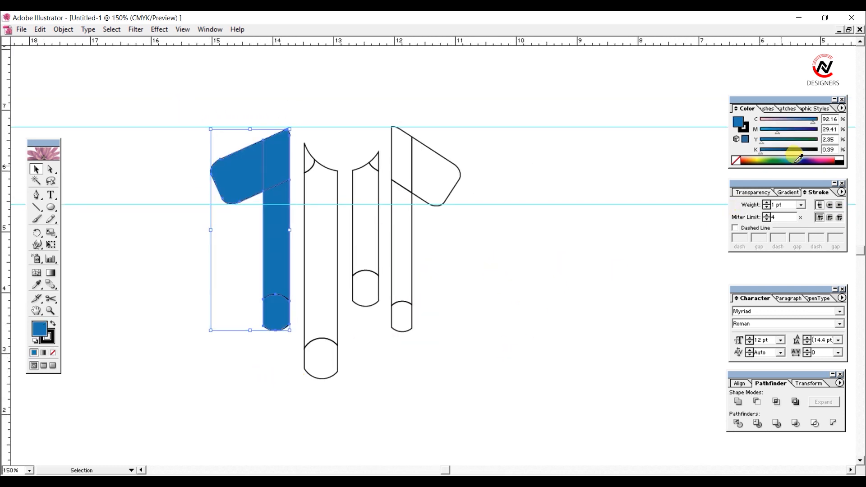
{"action": "left_click_drag", "start_coordinate": [810, 122], "coordinate": [761, 133]}
{"action": "left_click_drag", "start_coordinate": [763, 140], "coordinate": [752, 148]}
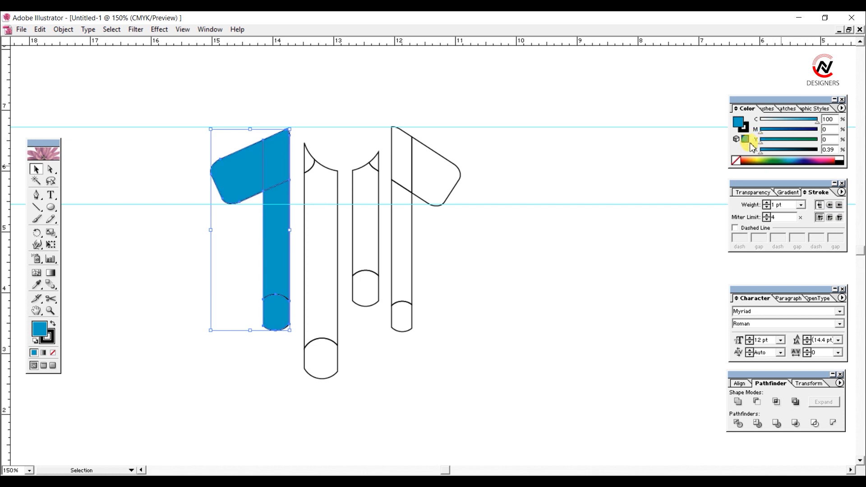
{"action": "left_click", "coordinate": [810, 122]}
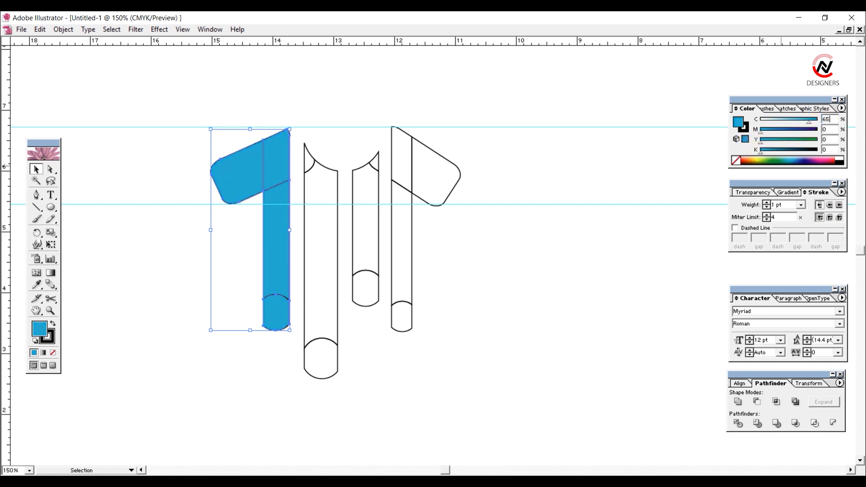
{"action": "key", "text": "Return"}
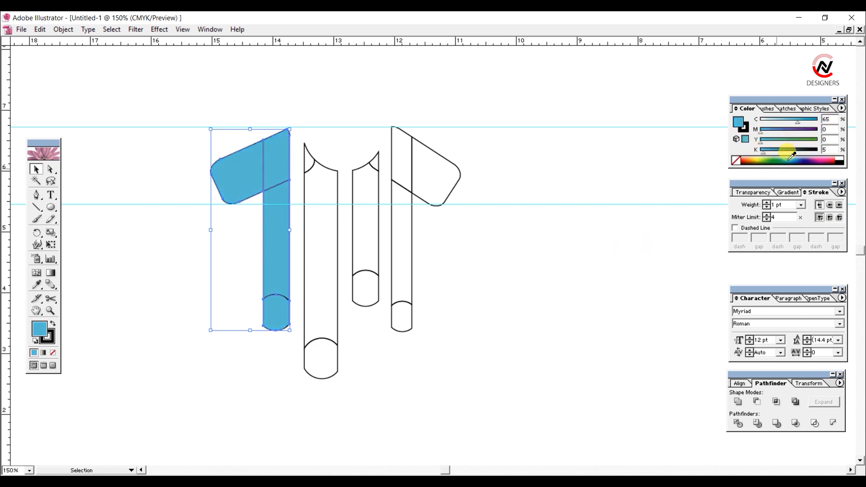
{"action": "left_click", "coordinate": [53, 352]}
{"action": "left_click", "coordinate": [164, 272]}
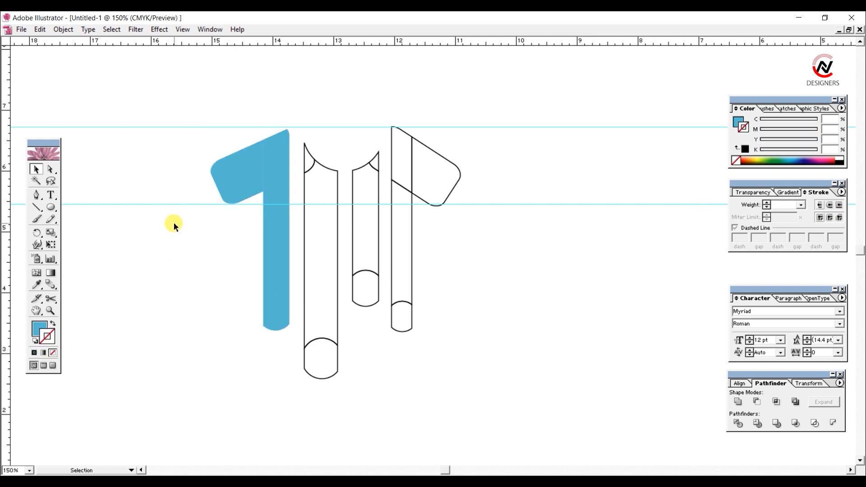
{"action": "left_click_drag", "start_coordinate": [197, 131], "coordinate": [290, 350]}
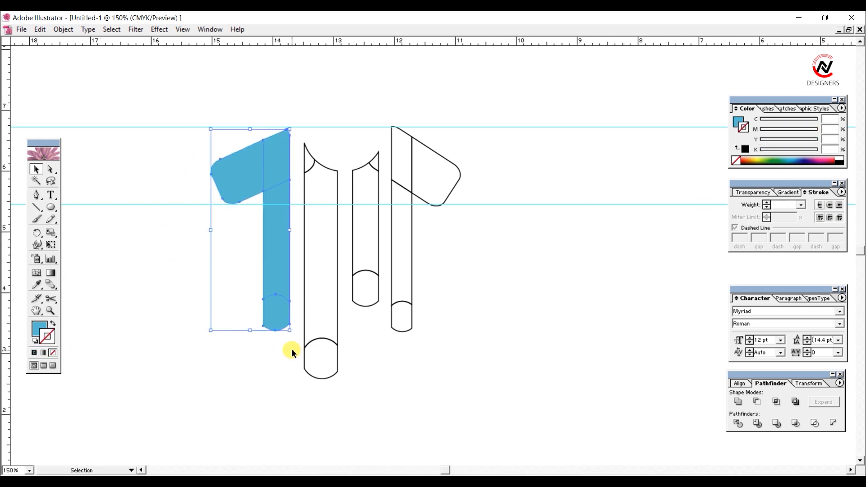
{"action": "left_click", "coordinate": [258, 352]}
{"action": "left_click_drag", "start_coordinate": [194, 112], "coordinate": [277, 393]}
{"action": "left_click", "coordinate": [371, 91]}
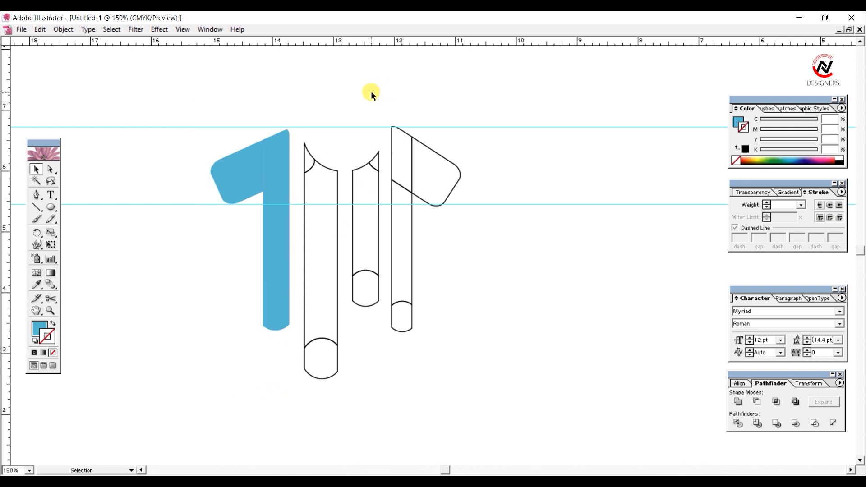
{"action": "left_click_drag", "start_coordinate": [412, 116], "coordinate": [437, 129]}
{"action": "left_click", "coordinate": [436, 123]}
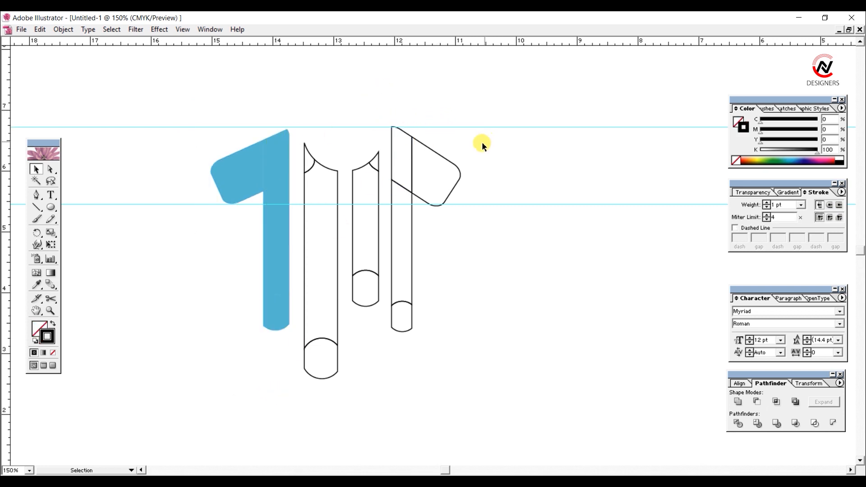
Step: Set the cyan value of the left sleeve and first bar's fill to 85%
{"action": "left_click_drag", "start_coordinate": [164, 111], "coordinate": [294, 356]}
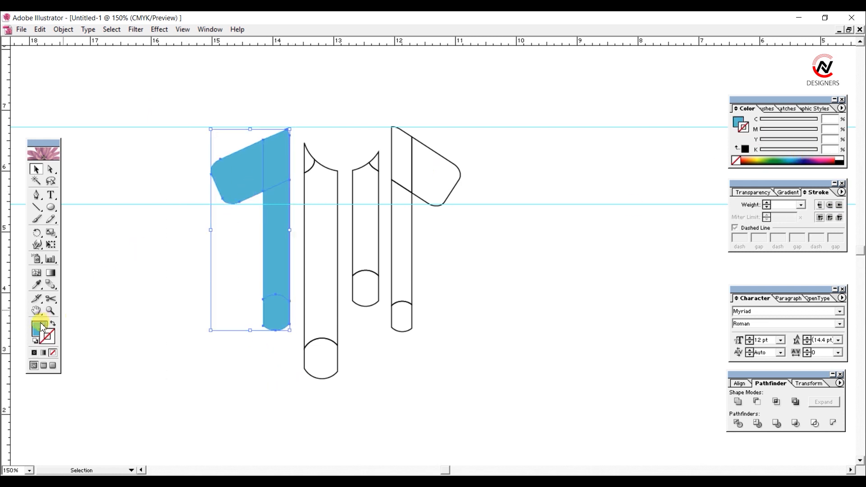
{"action": "left_click_drag", "start_coordinate": [831, 119], "coordinate": [802, 124]}
{"action": "type", "text": "5"}
{"action": "key", "text": "Return"}
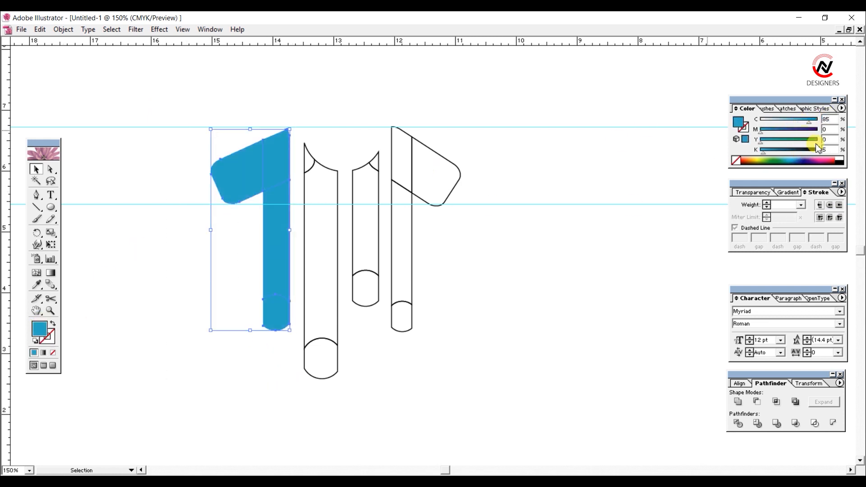
Step: Fill the second bar with orange, C 0, M 50, Y 100, K 0, and remove its stroke
{"action": "left_click", "coordinate": [298, 118]}
{"action": "left_click_drag", "start_coordinate": [167, 126], "coordinate": [297, 350]}
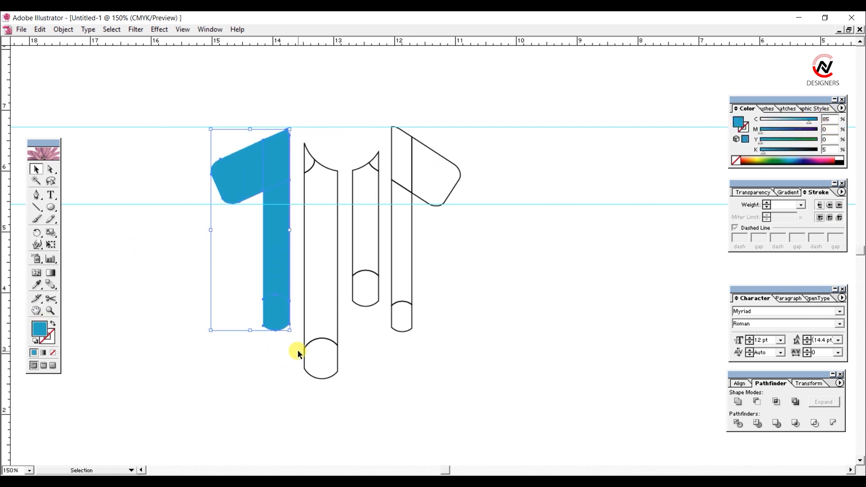
{"action": "left_click", "coordinate": [292, 120]}
{"action": "left_click", "coordinate": [338, 374]}
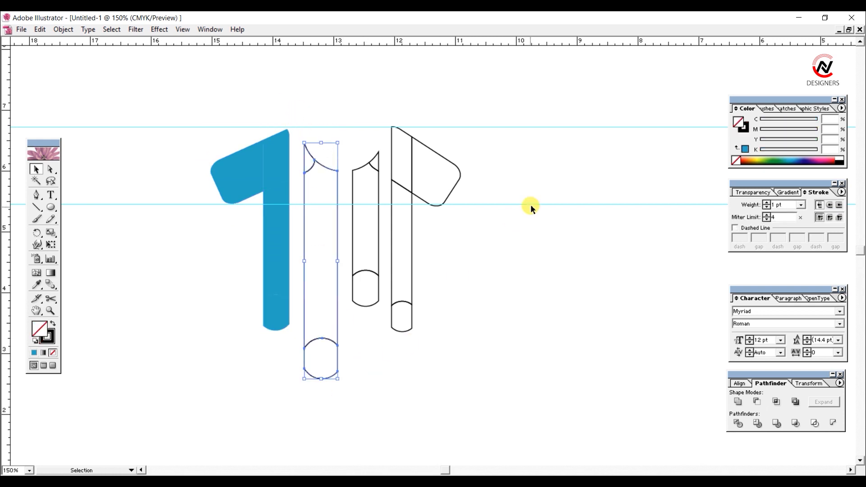
{"action": "left_click", "coordinate": [760, 161]}
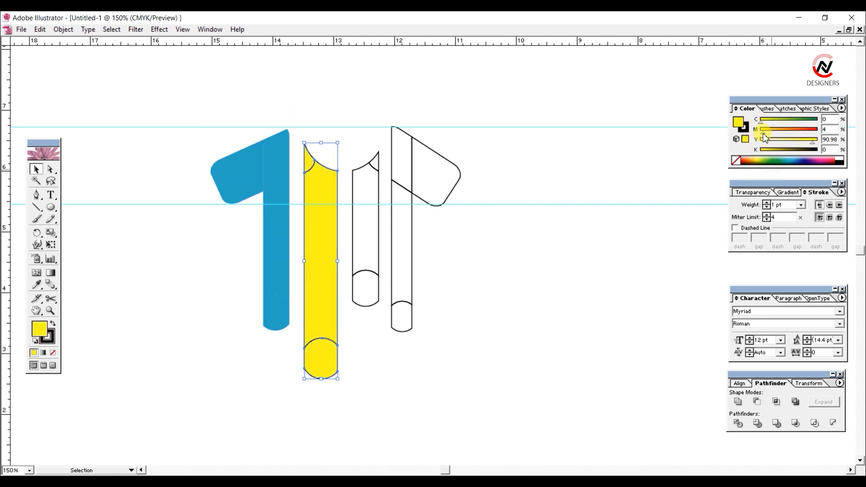
{"action": "left_click_drag", "start_coordinate": [763, 133], "coordinate": [787, 132]}
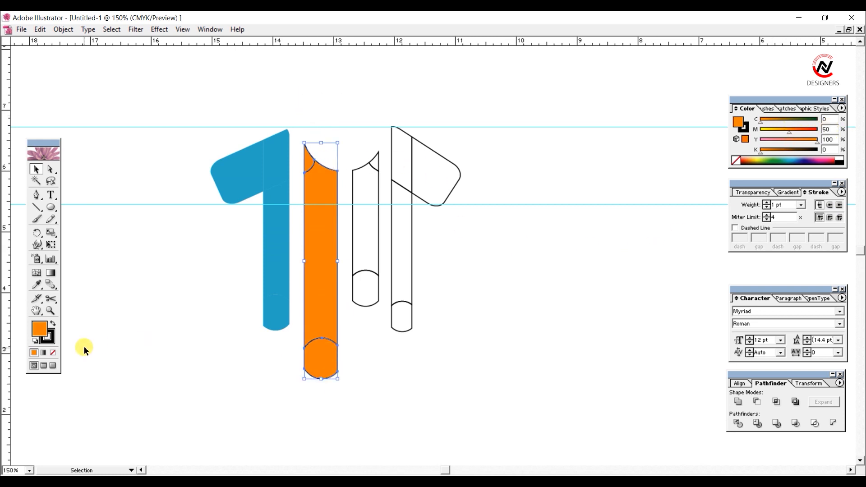
{"action": "left_click", "coordinate": [47, 337]}
{"action": "left_click", "coordinate": [53, 353]}
Step: Fill the third bar with green, C 50, M 0, Y 100, K 0, and remove its stroke
{"action": "left_click", "coordinate": [354, 188]}
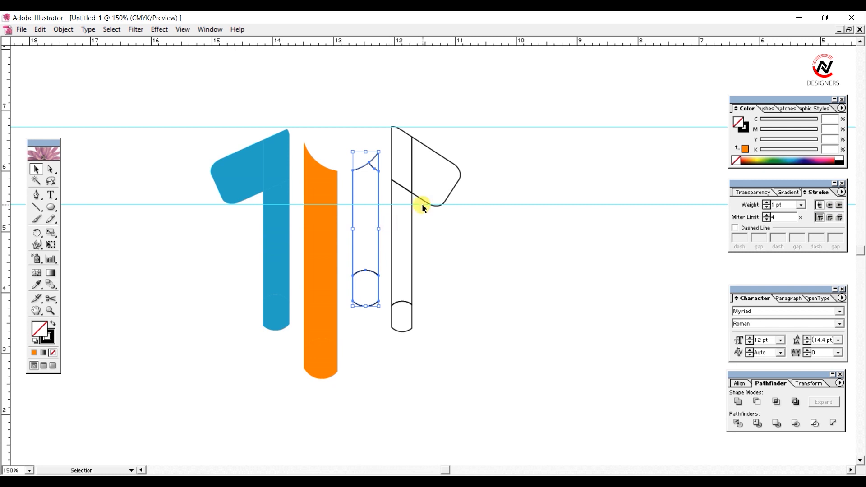
{"action": "left_click", "coordinate": [783, 158]}
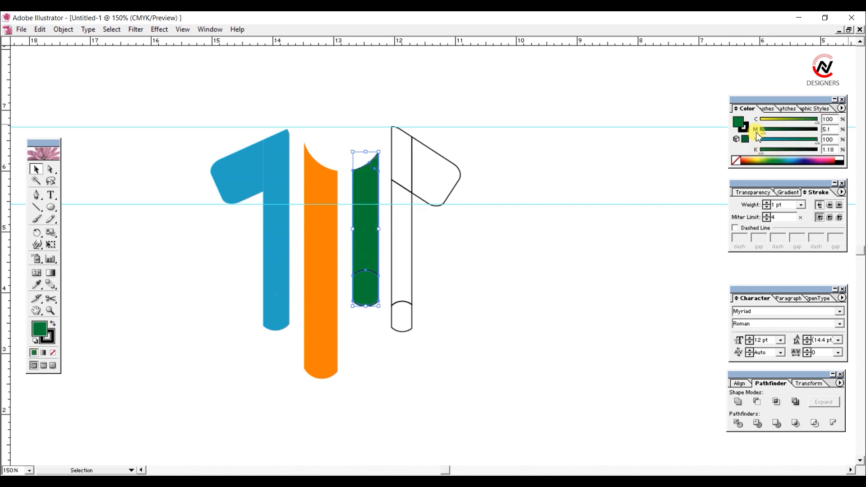
{"action": "left_click_drag", "start_coordinate": [818, 122], "coordinate": [805, 129]}
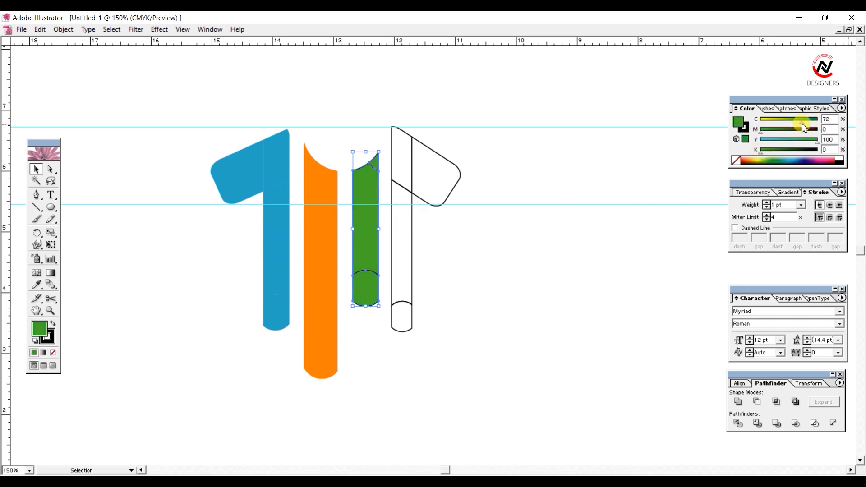
{"action": "type", "text": "50"}
{"action": "key", "text": "Return"}
{"action": "left_click", "coordinate": [551, 266]}
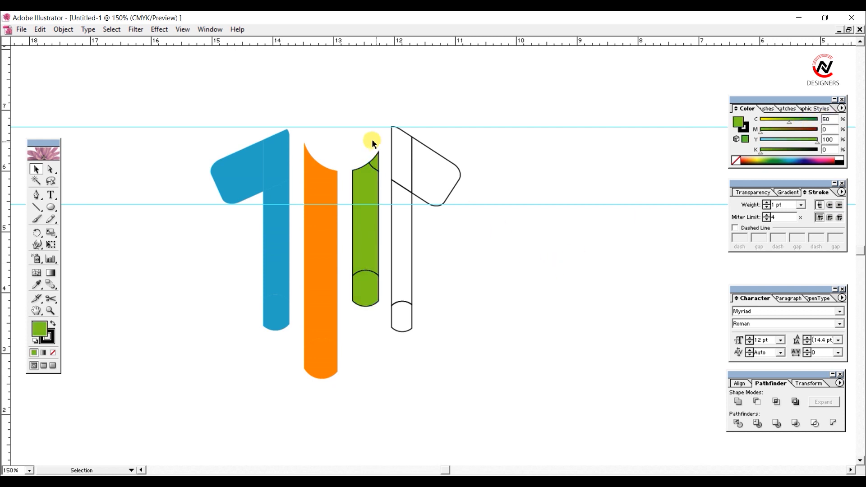
{"action": "left_click", "coordinate": [362, 208]}
{"action": "left_click", "coordinate": [51, 336]}
{"action": "left_click", "coordinate": [53, 353]}
{"action": "left_click", "coordinate": [378, 144]}
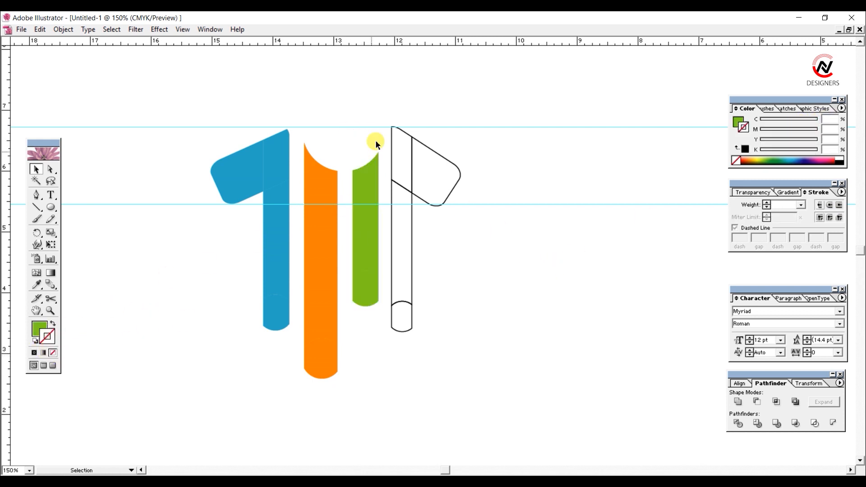
Step: Fill the fourth bar and right sleeve with pink and remove their stroke
{"action": "left_click", "coordinate": [448, 204]}
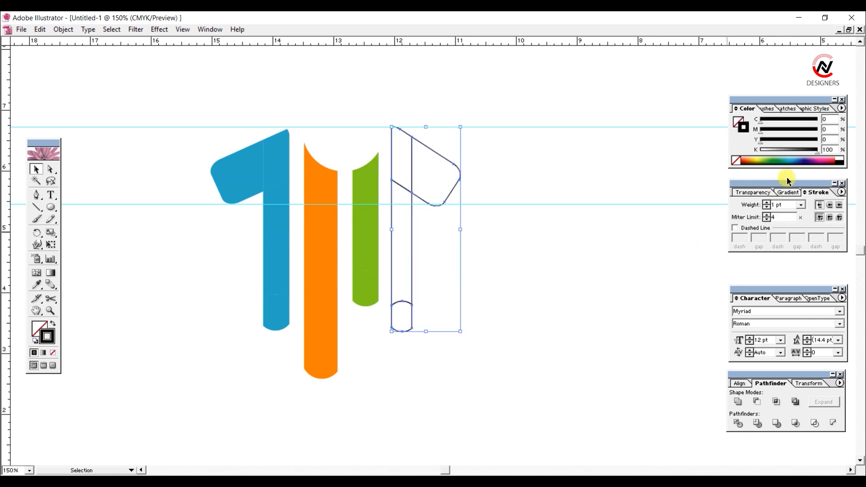
{"action": "left_click", "coordinate": [822, 159]}
{"action": "left_click", "coordinate": [54, 326]}
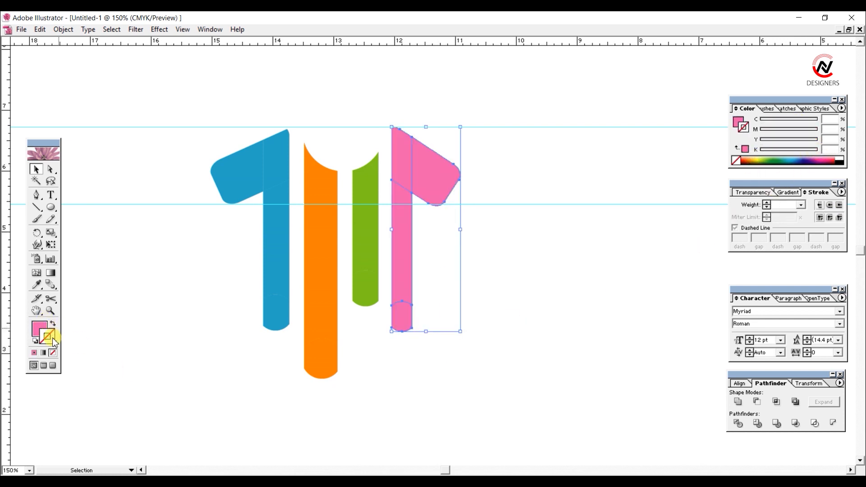
{"action": "left_click", "coordinate": [495, 303]}
Step: Delete the two horizontal guides crossing the shirt figure
{"action": "key", "text": "ctrl+minus"}
{"action": "left_click_drag", "start_coordinate": [153, 144], "coordinate": [497, 398]}
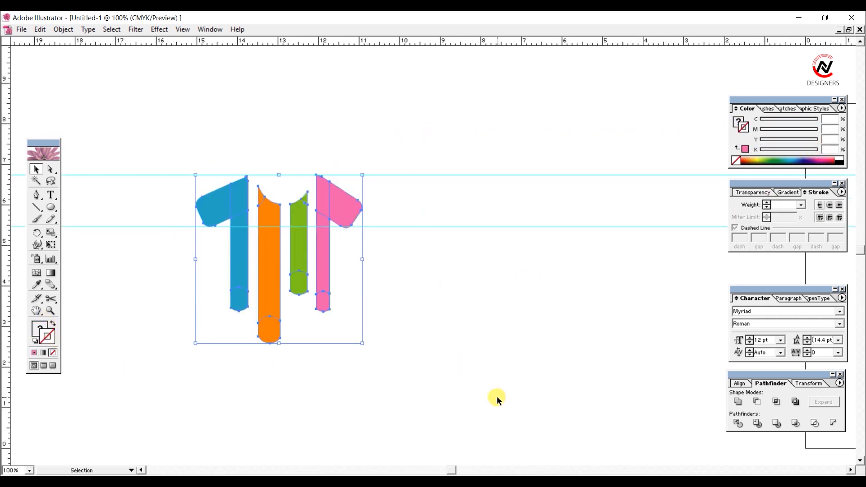
{"action": "left_click", "coordinate": [498, 398]}
{"action": "left_click_drag", "start_coordinate": [193, 170], "coordinate": [268, 169]}
{"action": "double_click", "coordinate": [251, 225], "text": "ctrl+shift"}
{"action": "key", "text": "Delete"}
{"action": "double_click", "coordinate": [234, 175], "text": "ctrl+shift"}
{"action": "key", "text": "Delete"}
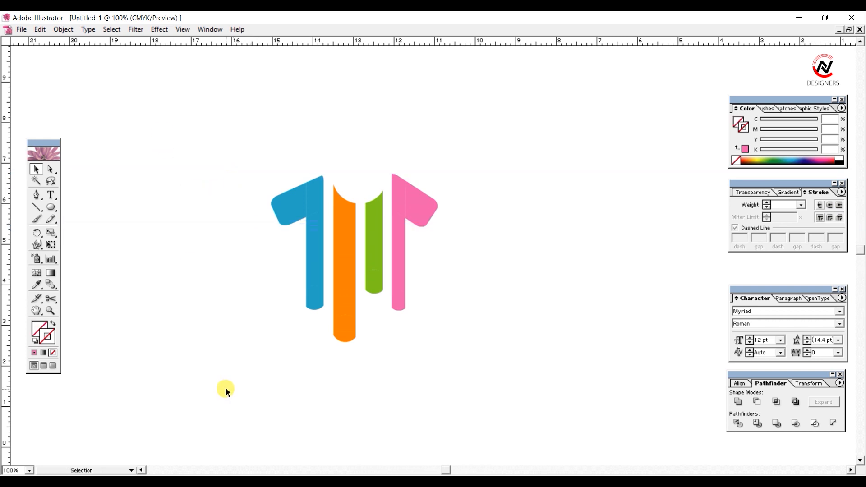
Step: Group all the coloured shirt pieces
{"action": "left_click_drag", "start_coordinate": [229, 131], "coordinate": [472, 348]}
{"action": "left_click", "coordinate": [471, 349]}
{"action": "left_click_drag", "start_coordinate": [188, 111], "coordinate": [459, 321]}
{"action": "left_click", "coordinate": [62, 30]}
{"action": "left_click", "coordinate": [217, 140]}
Step: Add the text MEXPX, enlarge it to wider than the shirt figure and place it just below the figure
{"action": "left_click_drag", "start_coordinate": [366, 137], "coordinate": [231, 122]}
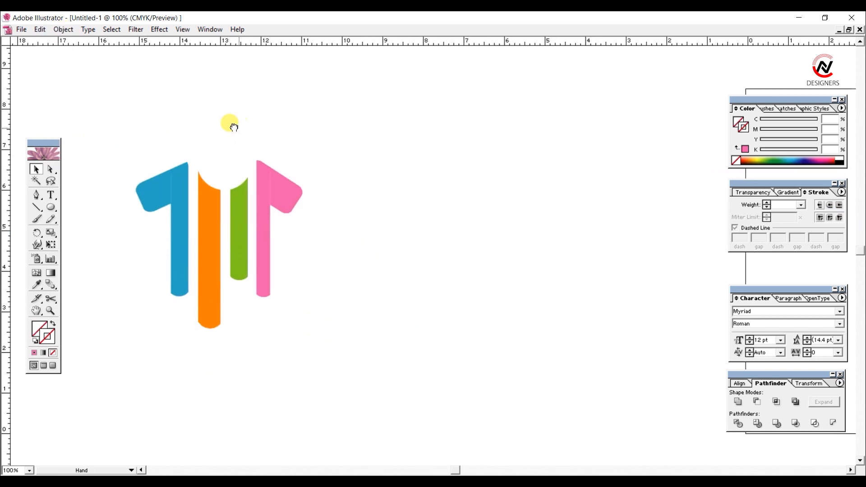
{"action": "left_click_drag", "start_coordinate": [210, 155], "coordinate": [267, 127]}
{"action": "key", "text": "t"}
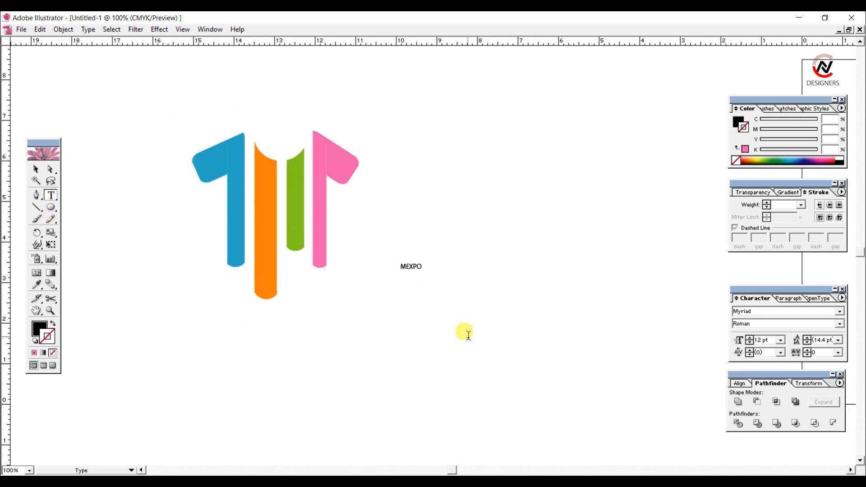
{"action": "left_click", "coordinate": [36, 169]}
{"action": "left_click_drag", "start_coordinate": [422, 270], "coordinate": [488, 303]}
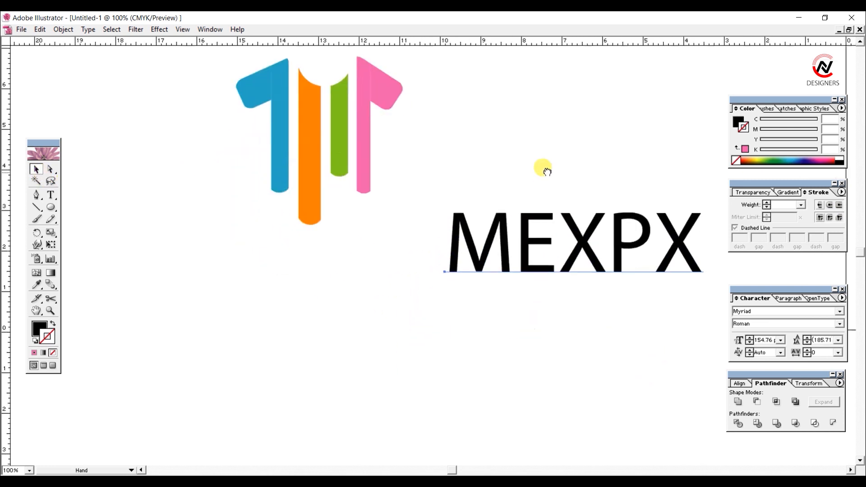
{"action": "left_click_drag", "start_coordinate": [530, 240], "coordinate": [296, 273]}
{"action": "left_click_drag", "start_coordinate": [432, 175], "coordinate": [464, 252]}
Step: Align the MEXPX text and the shirt figure on their horizontal centres
{"action": "left_click", "coordinate": [398, 235]}
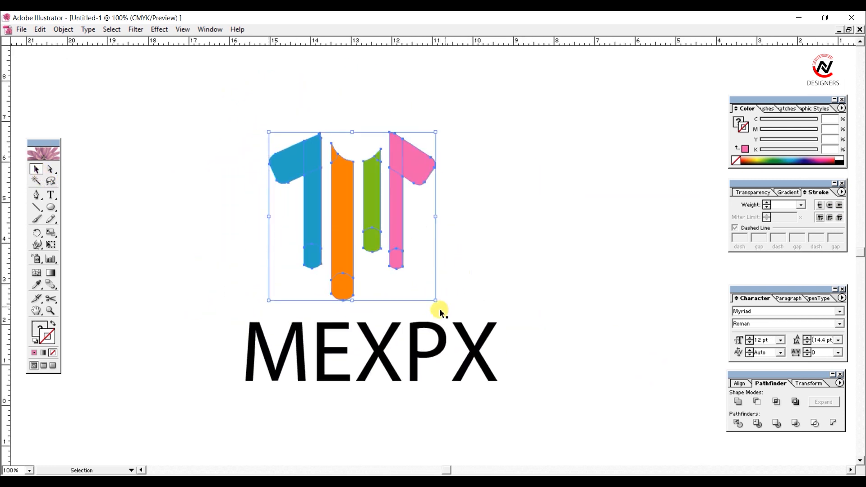
{"action": "left_click", "coordinate": [476, 350], "text": "shift"}
{"action": "left_click", "coordinate": [740, 383]}
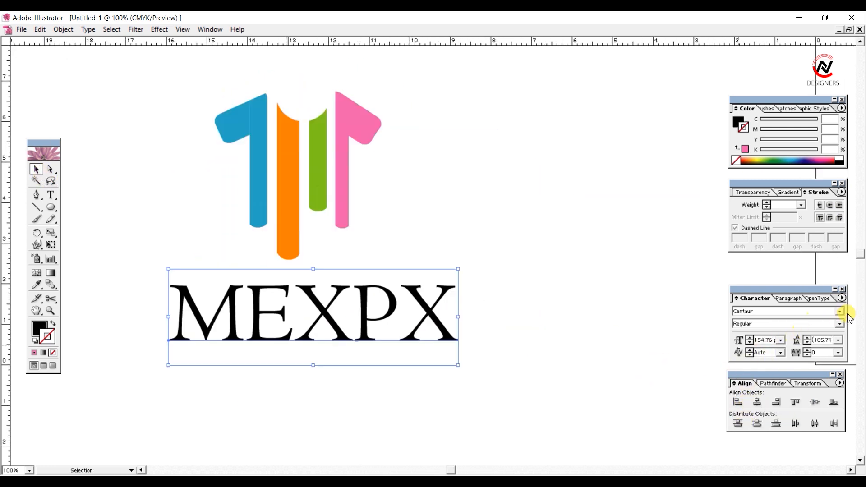
Step: Set the MEXPX text in the ClementePDae Light font with a tracking of 25
{"action": "left_click", "coordinate": [840, 312]}
{"action": "left_click", "coordinate": [861, 392]}
{"action": "scroll", "coordinate": [794, 355], "scroll_direction": "up", "scroll_amount": 2}
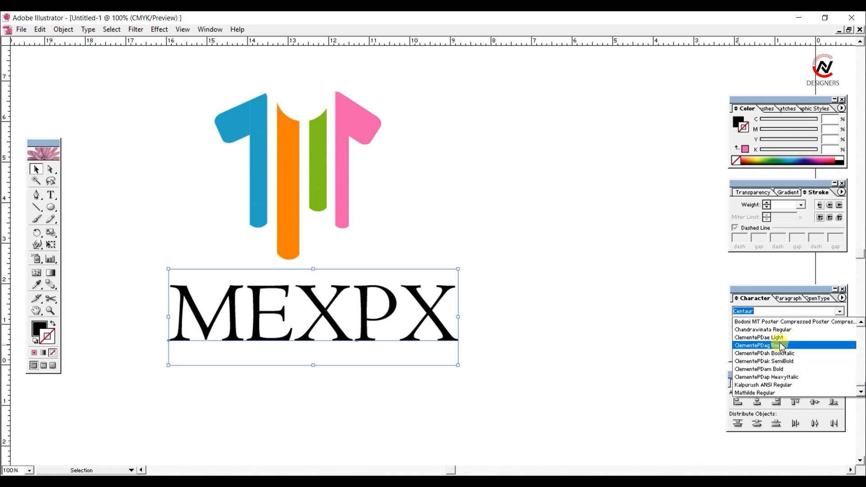
{"action": "left_click", "coordinate": [780, 345]}
{"action": "left_click", "coordinate": [433, 291]}
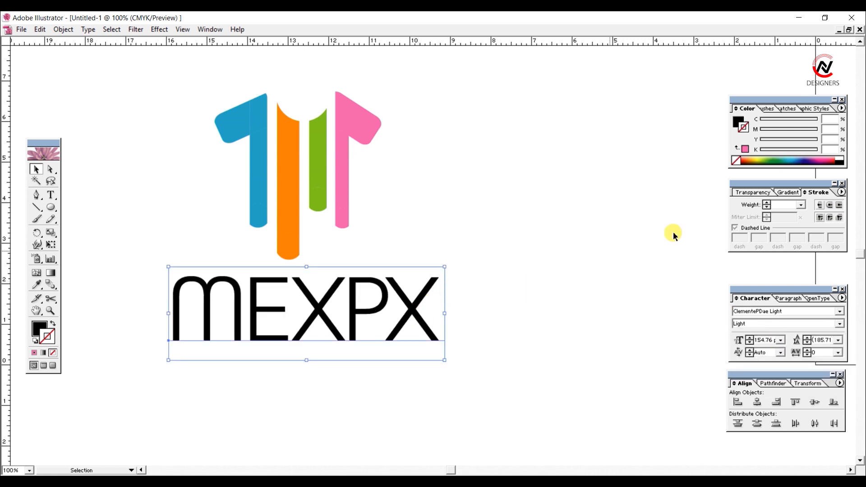
{"action": "left_click", "coordinate": [838, 353]}
{"action": "left_click", "coordinate": [831, 450]}
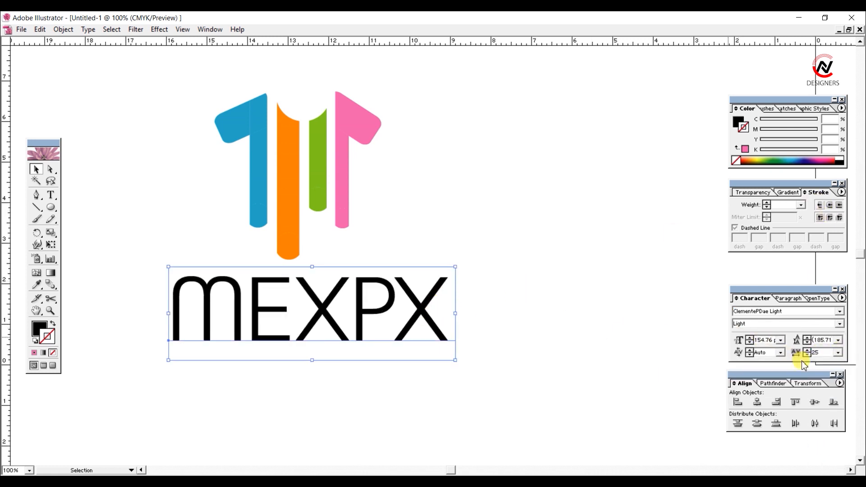
{"action": "left_click", "coordinate": [447, 230]}
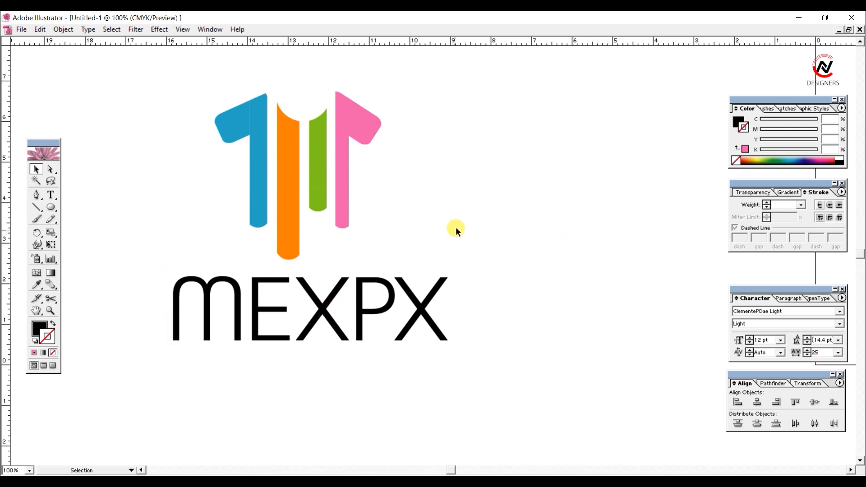
Step: Move the MEXPX text to the right of the shirt figure and set its font size to 160 pt
{"action": "left_click_drag", "start_coordinate": [457, 229], "coordinate": [378, 308]}
{"action": "left_click_drag", "start_coordinate": [322, 365], "coordinate": [560, 225]}
{"action": "left_click_drag", "start_coordinate": [359, 352], "coordinate": [364, 380]}
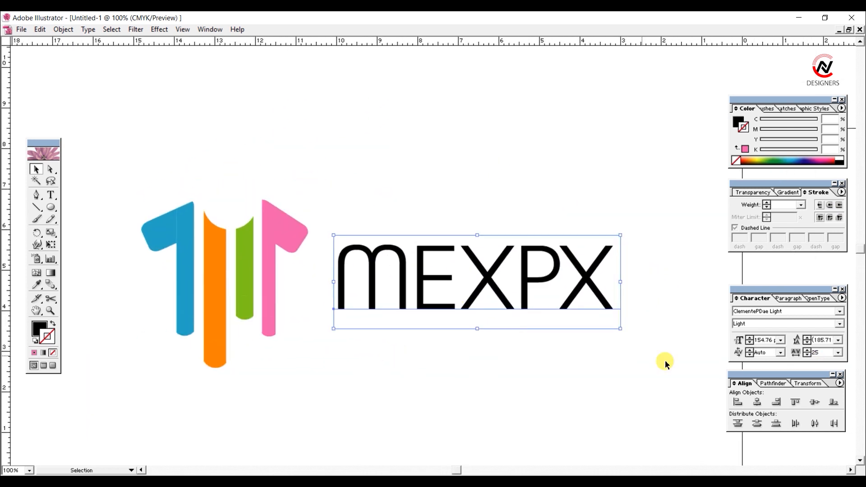
{"action": "type", "text": "160"}
{"action": "key", "text": "Return"}
Step: Align the shirt figure and the MEXPX text on their vertical centres
{"action": "left_click", "coordinate": [523, 204]}
{"action": "left_click_drag", "start_coordinate": [420, 196], "coordinate": [466, 193]}
{"action": "left_click_drag", "start_coordinate": [128, 169], "coordinate": [839, 458]}
{"action": "left_click", "coordinate": [817, 404]}
{"action": "left_click", "coordinate": [499, 219]}
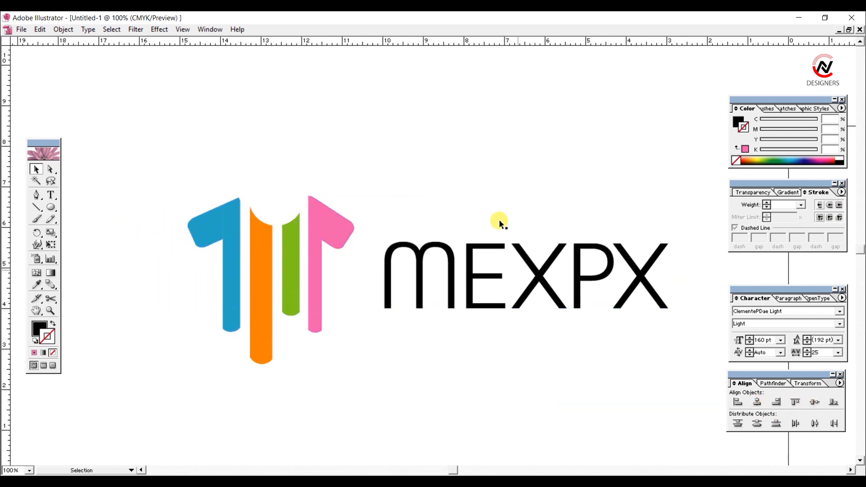
Step: Nudge the MEXPX text closer to the shirt figure, leaving a small gap beside the fourth bar
{"action": "left_click", "coordinate": [518, 242]}
{"action": "key", "text": "shift+Left"}
{"action": "key", "text": "shift+Left"}
{"action": "key", "text": "shift+Left"}
{"action": "left_click", "coordinate": [518, 183]}
{"action": "left_click_drag", "start_coordinate": [518, 183], "coordinate": [454, 189]}
{"action": "left_click", "coordinate": [502, 277]}
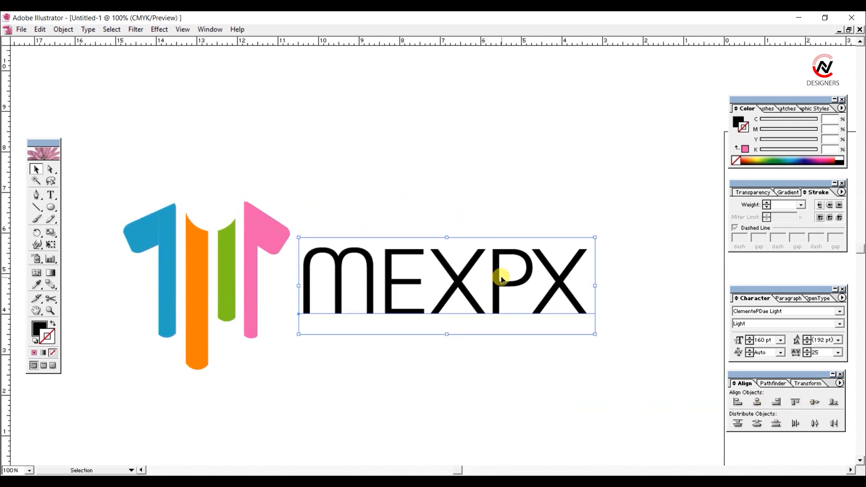
{"action": "key", "text": "shift+Right"}
{"action": "left_click", "coordinate": [439, 243]}
Step: Set the tracking of the MEXPX text to 50
{"action": "left_click", "coordinate": [467, 280]}
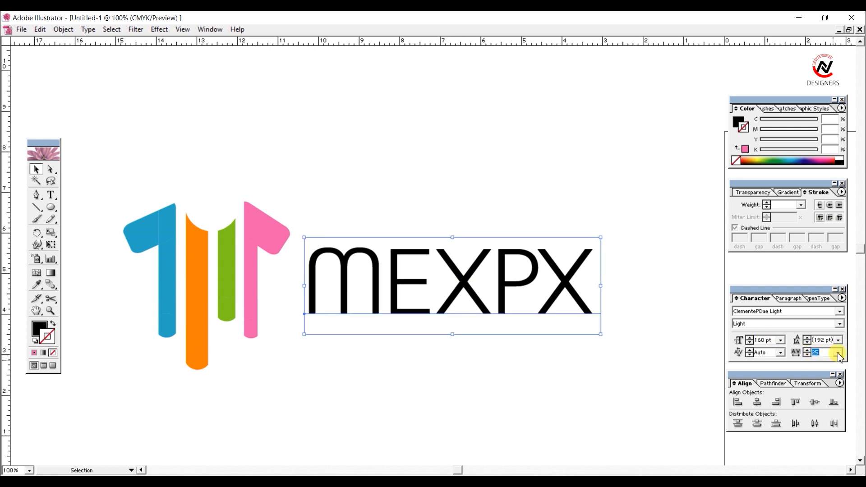
{"action": "left_click", "coordinate": [838, 354]}
{"action": "left_click", "coordinate": [822, 449]}
{"action": "left_click", "coordinate": [464, 186]}
{"action": "left_click_drag", "start_coordinate": [464, 186], "coordinate": [463, 171]}
Step: Convert the MEXPX text to outlines
{"action": "left_click", "coordinate": [465, 269]}
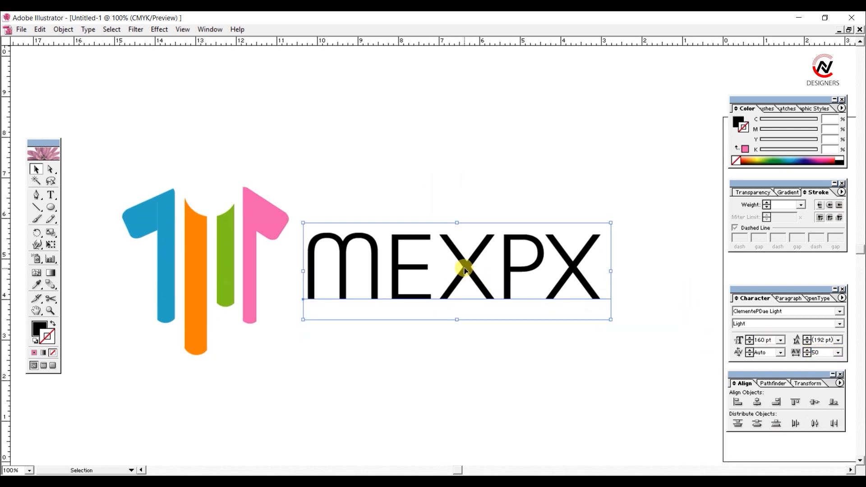
{"action": "right_click", "coordinate": [465, 269]}
{"action": "left_click", "coordinate": [502, 339]}
{"action": "left_click", "coordinate": [502, 176]}
Step: Draw yellow rectangles, Y 95.29, K 1.57, over the E's three arms, extending the top one to the neighbouring X
{"action": "left_click", "coordinate": [470, 299], "text": "ctrl"}
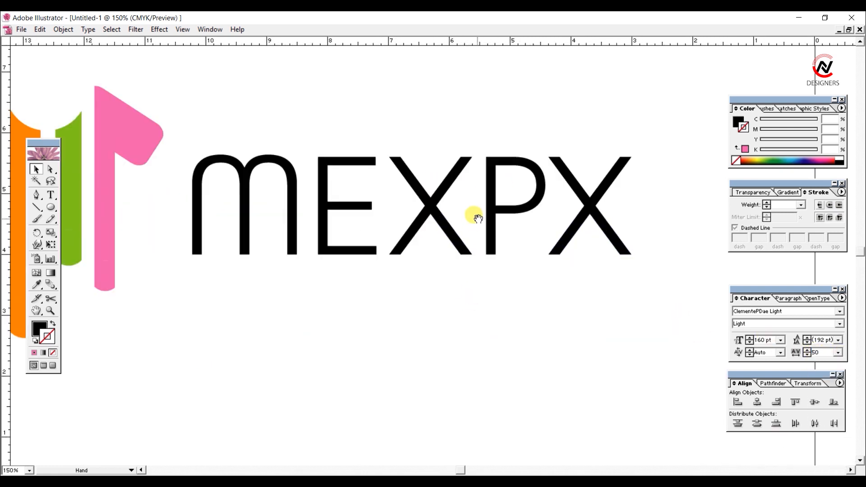
{"action": "left_click", "coordinate": [477, 219], "text": "ctrl"}
{"action": "left_click", "coordinate": [51, 208]}
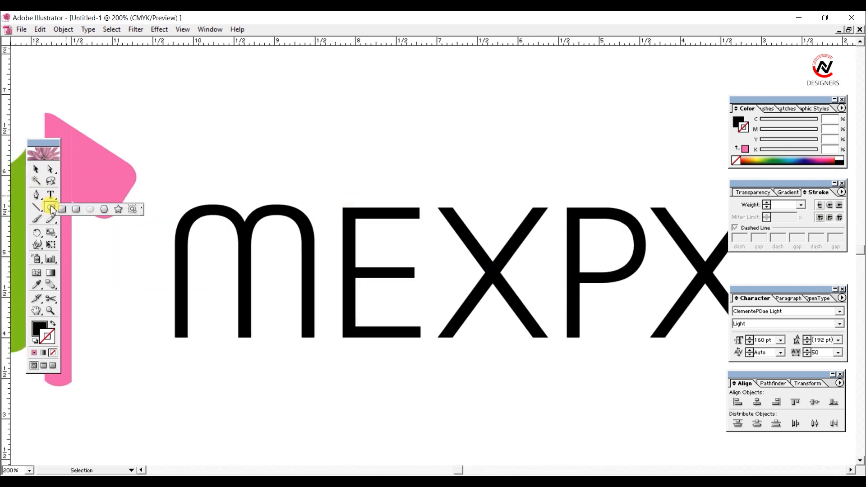
{"action": "left_click", "coordinate": [61, 210]}
{"action": "left_click", "coordinate": [38, 327]}
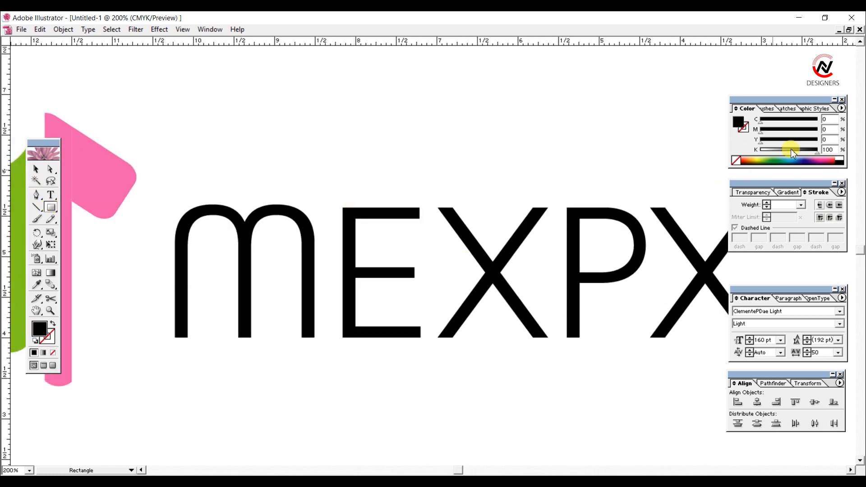
{"action": "left_click", "coordinate": [761, 161]}
{"action": "left_click_drag", "start_coordinate": [779, 122], "coordinate": [749, 134]}
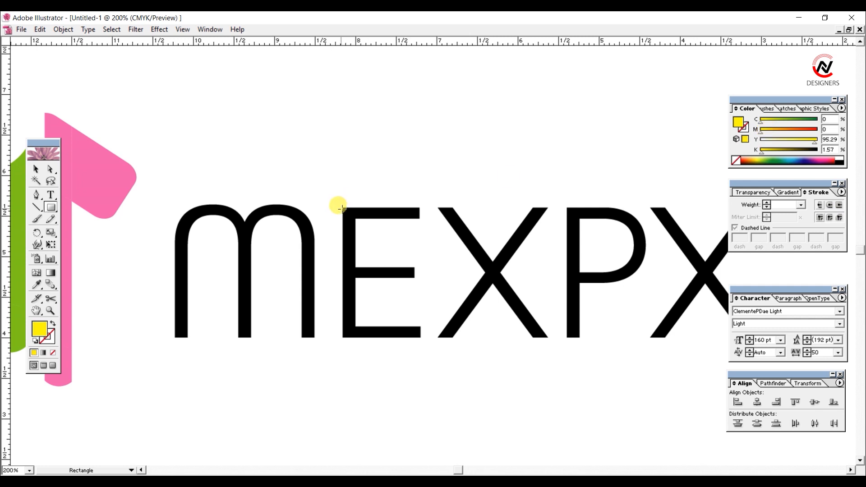
{"action": "left_click_drag", "start_coordinate": [343, 206], "coordinate": [427, 276]}
{"action": "left_click", "coordinate": [36, 169]}
Step: Shorten the lower and middle yellow bars to the E's arm lengths and nudge the top bar down onto its arm
{"action": "left_click_drag", "start_coordinate": [427, 275], "coordinate": [417, 334], "text": "alt"}
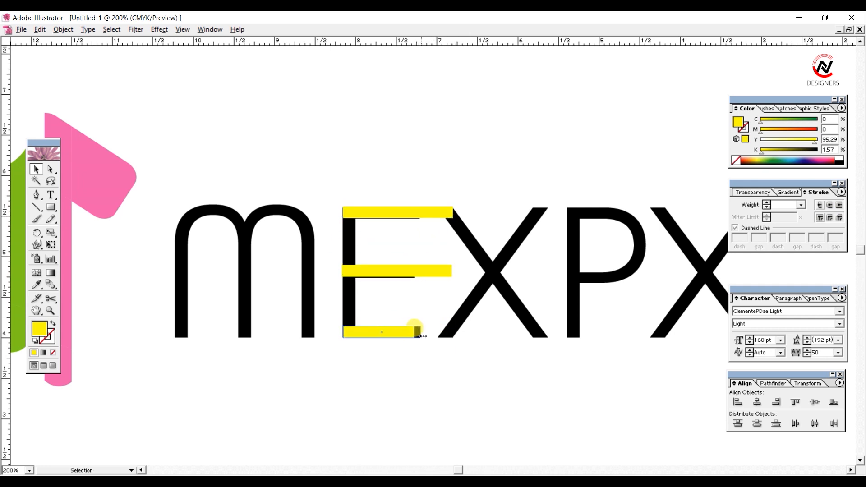
{"action": "left_click", "coordinate": [437, 273]}
{"action": "left_click_drag", "start_coordinate": [452, 271], "coordinate": [438, 275]}
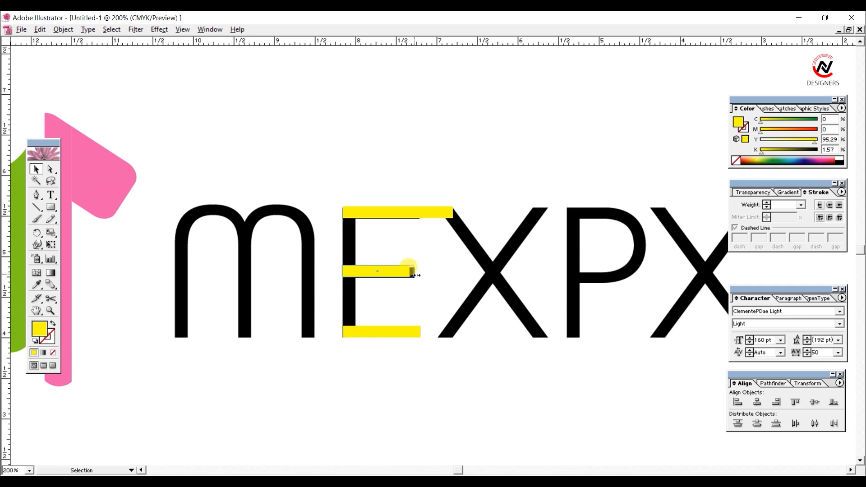
{"action": "left_click", "coordinate": [445, 239]}
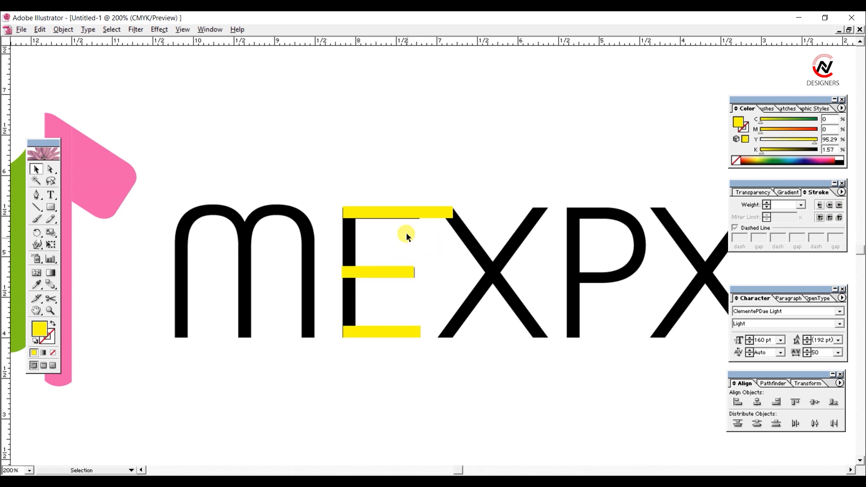
{"action": "key", "text": "Down"}
{"action": "left_click", "coordinate": [399, 156]}
Step: Ungroup the outlined letters and delete the original black E
{"action": "right_click", "coordinate": [352, 247]}
{"action": "left_click", "coordinate": [374, 283]}
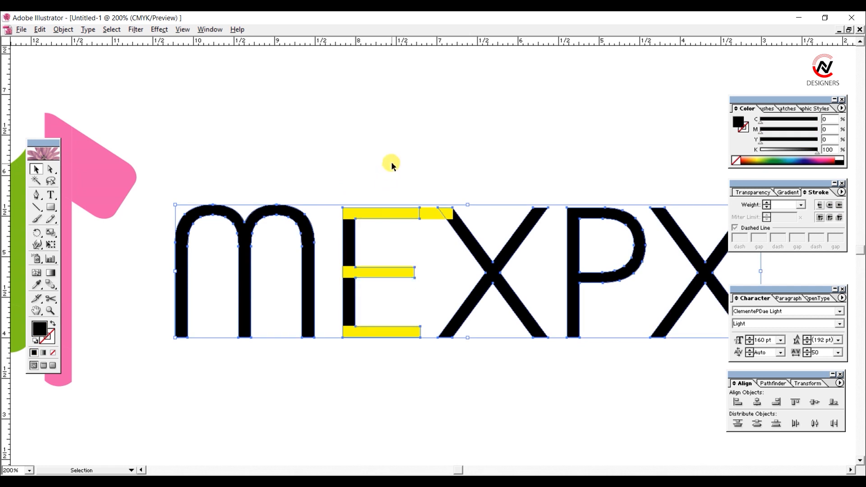
{"action": "left_click", "coordinate": [391, 161]}
{"action": "left_click", "coordinate": [351, 239]}
{"action": "key", "text": "Delete"}
Step: Align the three yellow bars of the E along their left edges
{"action": "left_click_drag", "start_coordinate": [355, 159], "coordinate": [396, 356]}
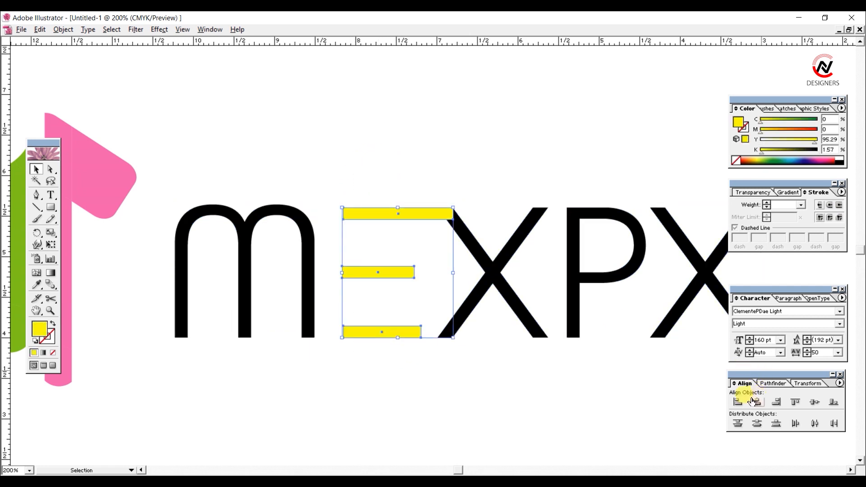
{"action": "left_click", "coordinate": [739, 402]}
{"action": "left_click", "coordinate": [483, 188]}
Step: Fill the three bars of the E with black, K 100
{"action": "left_click_drag", "start_coordinate": [397, 164], "coordinate": [359, 405]}
{"action": "left_click", "coordinate": [839, 162]}
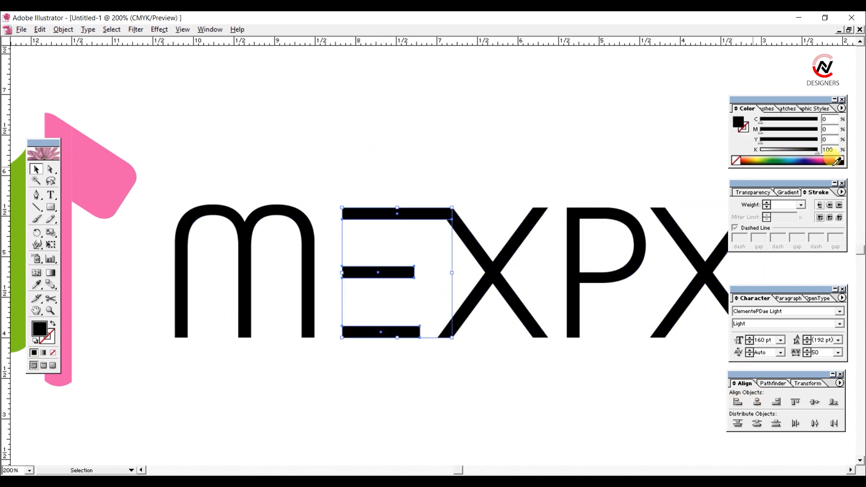
{"action": "left_click", "coordinate": [387, 141]}
{"action": "scroll", "coordinate": [387, 140], "scroll_direction": "down", "scroll_amount": 1}
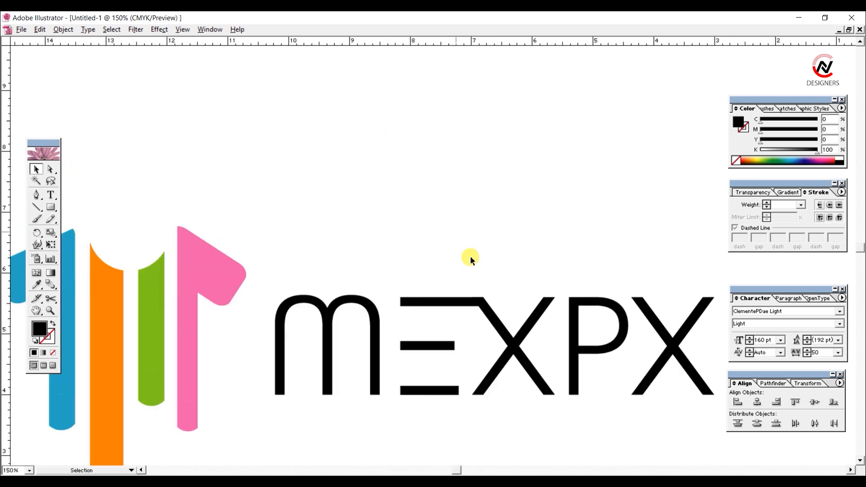
{"action": "scroll", "coordinate": [481, 283], "scroll_direction": "down", "scroll_amount": 1}
{"action": "left_click_drag", "start_coordinate": [489, 288], "coordinate": [559, 260]}
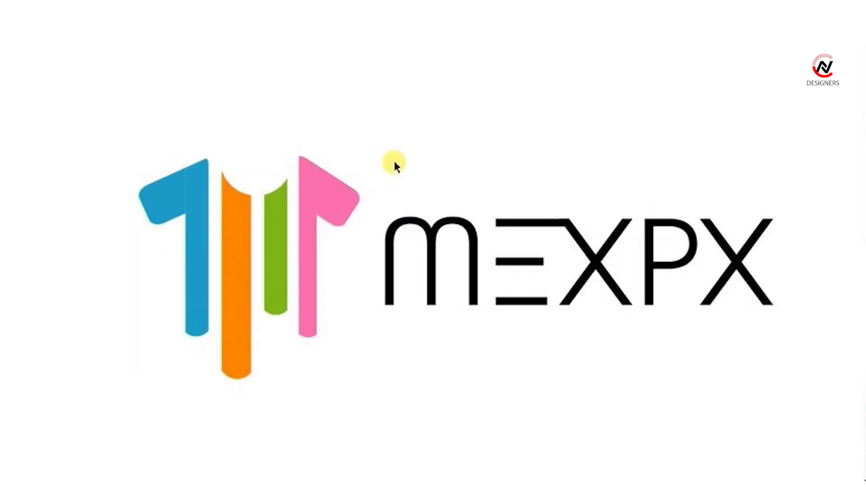